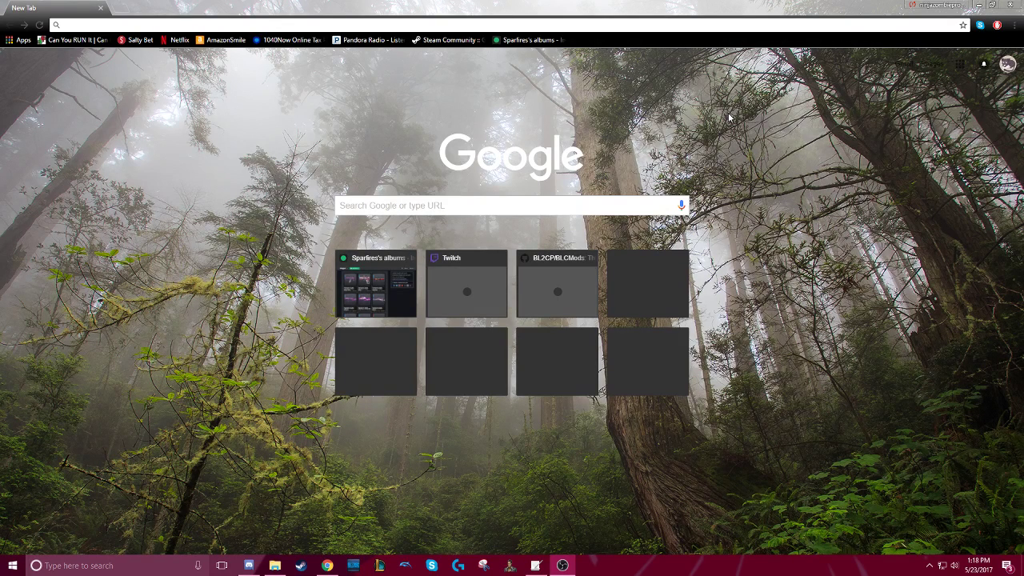
Open the BL2CP/BLCMods GitHub repository from Chrome's most-visited tiles
{"action": "left_click", "coordinate": [554, 291]}
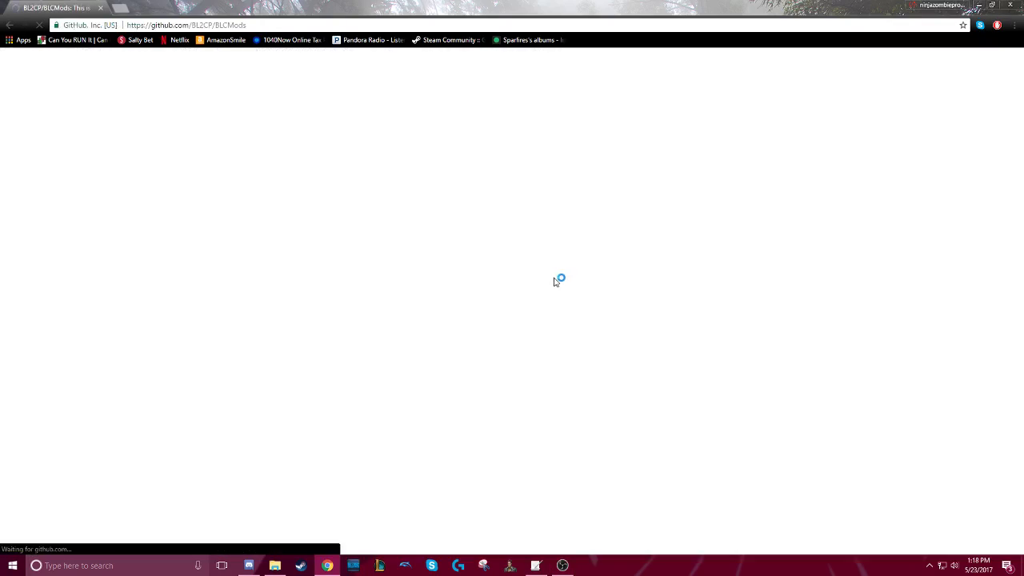
Navigate to Borderlands 2 mods > Shadowevil > Patch.txt and show its raw text
{"action": "left_click", "coordinate": [297, 254]}
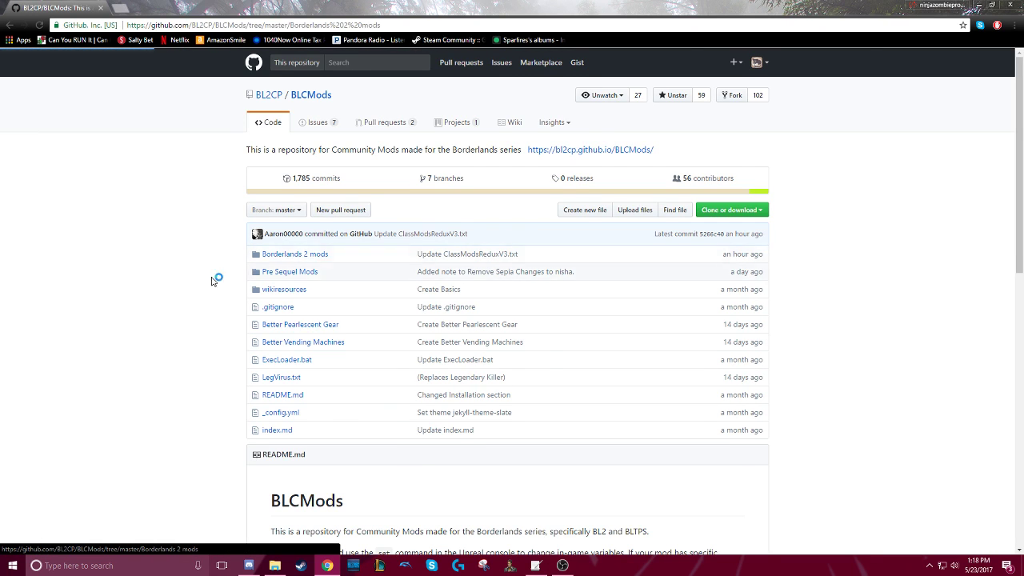
{"action": "scroll", "coordinate": [159, 327], "scroll_direction": "down", "scroll_amount": 5}
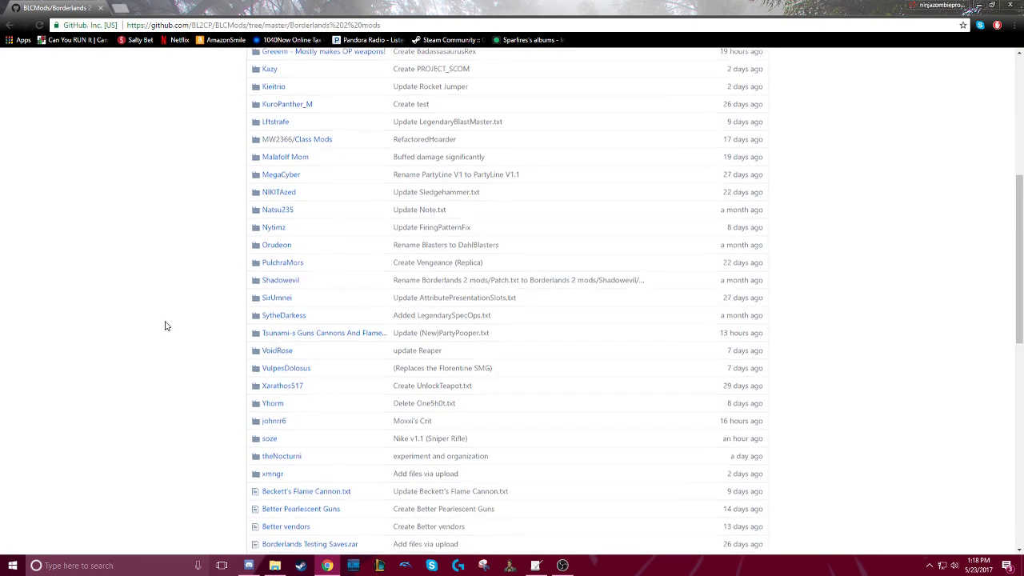
{"action": "left_click", "coordinate": [284, 281]}
{"action": "left_click", "coordinate": [280, 214]}
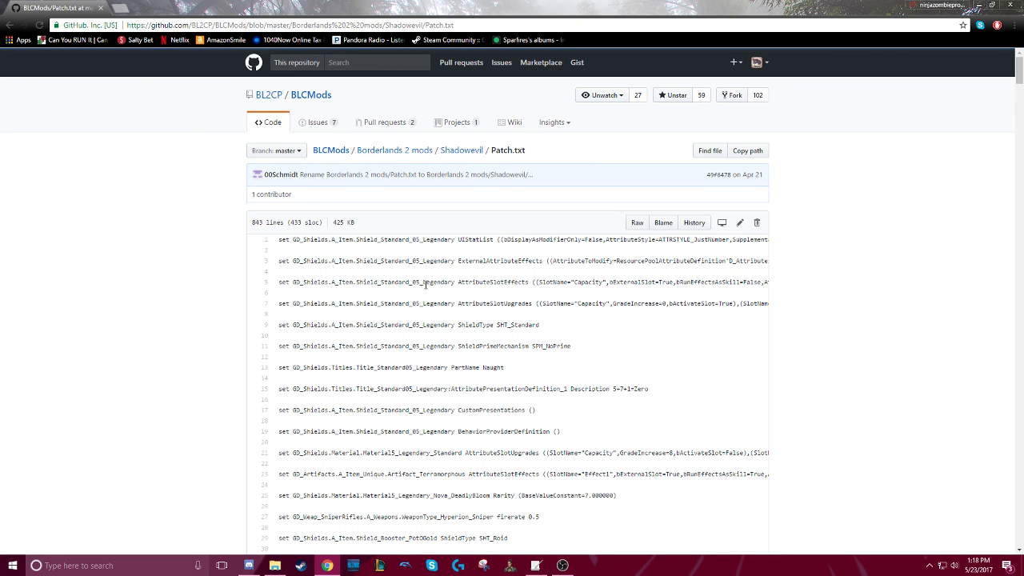
{"action": "scroll", "coordinate": [460, 327], "scroll_direction": "down", "scroll_amount": 18}
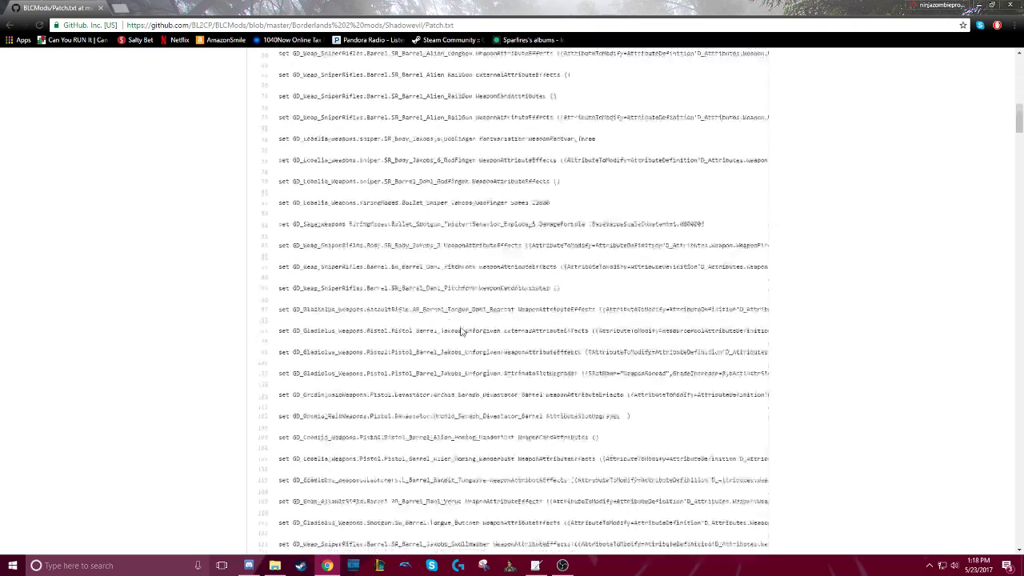
{"action": "scroll", "coordinate": [460, 332], "scroll_direction": "up", "scroll_amount": 20}
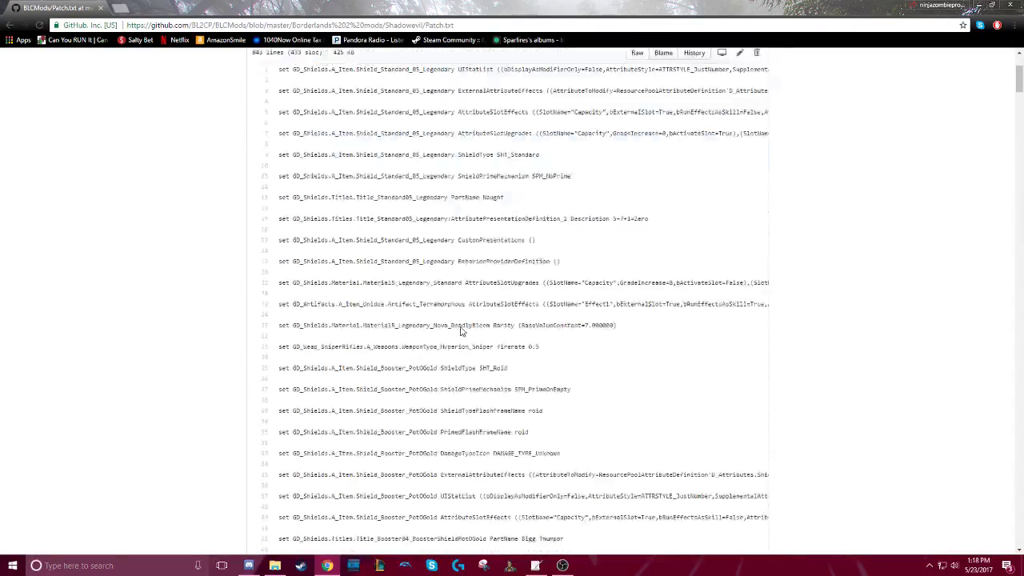
{"action": "left_click", "coordinate": [637, 222]}
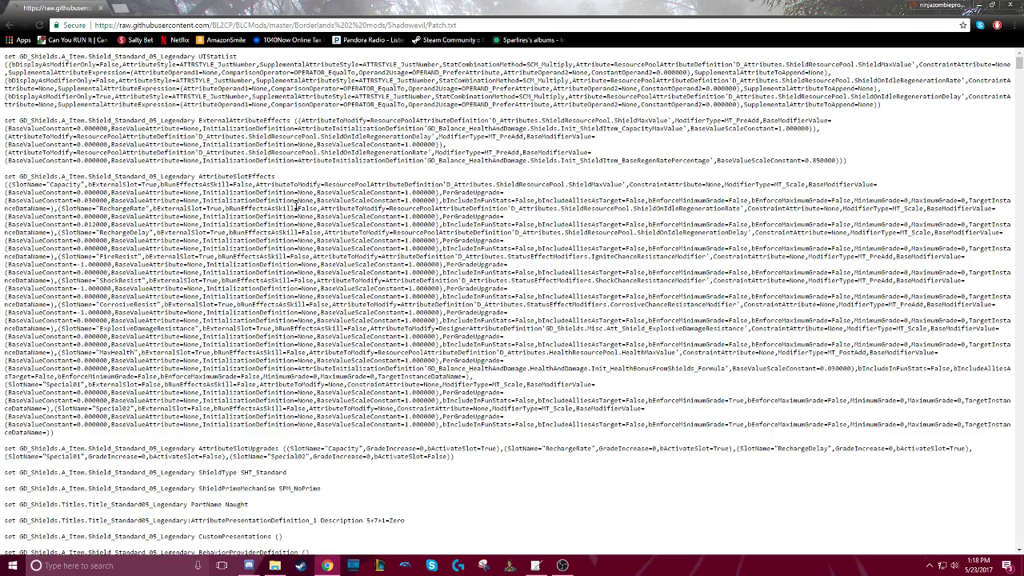
Copy the entire raw Patch.txt text and bring up Kate
{"action": "key", "text": "ctrl+a"}
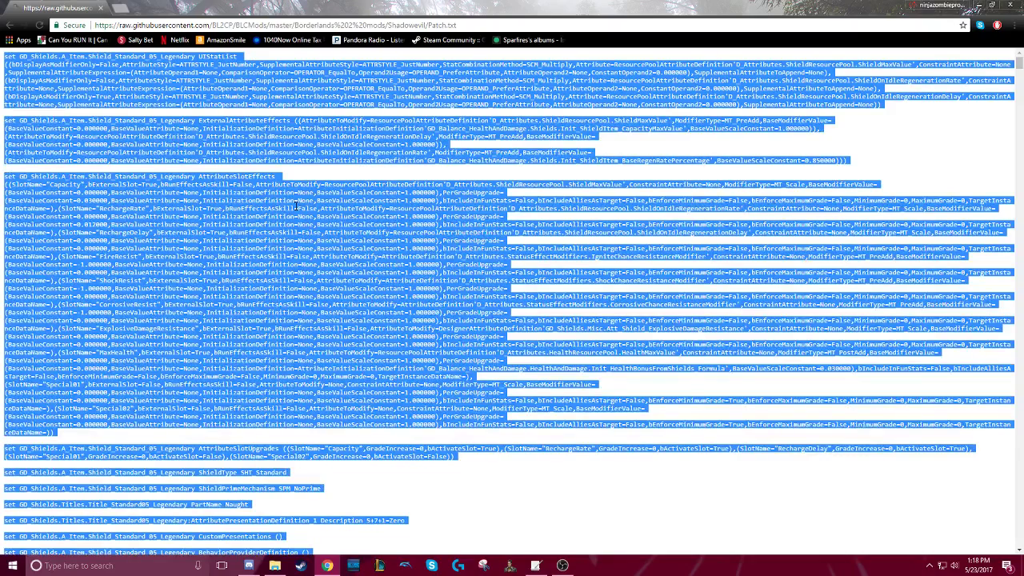
{"action": "right_click", "coordinate": [296, 206]}
{"action": "left_click", "coordinate": [475, 215]}
{"action": "left_click", "coordinate": [535, 565]}
Paste the copied patch text into the empty Untitled document
{"action": "right_click", "coordinate": [160, 104]}
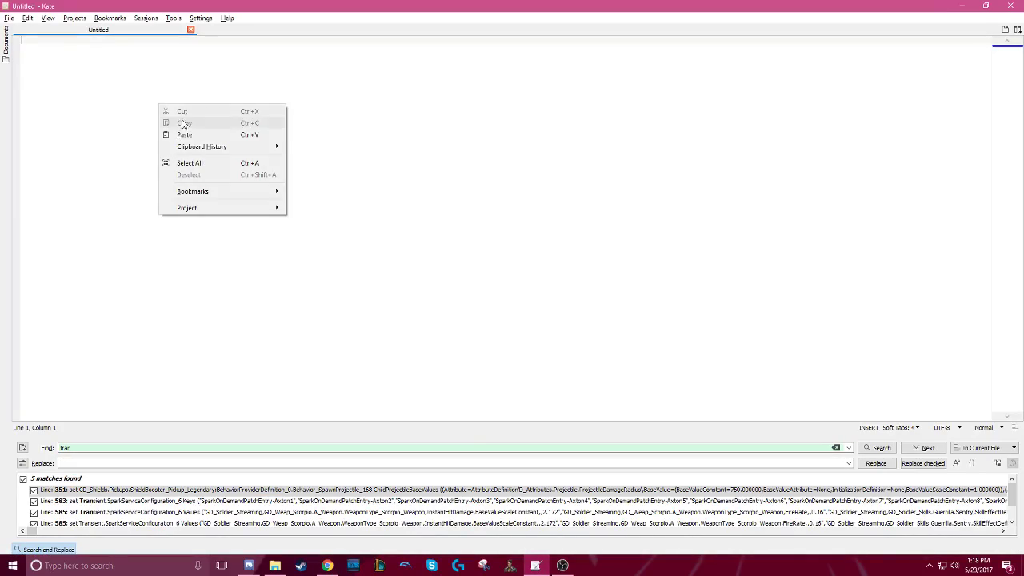
{"action": "left_click", "coordinate": [184, 134]}
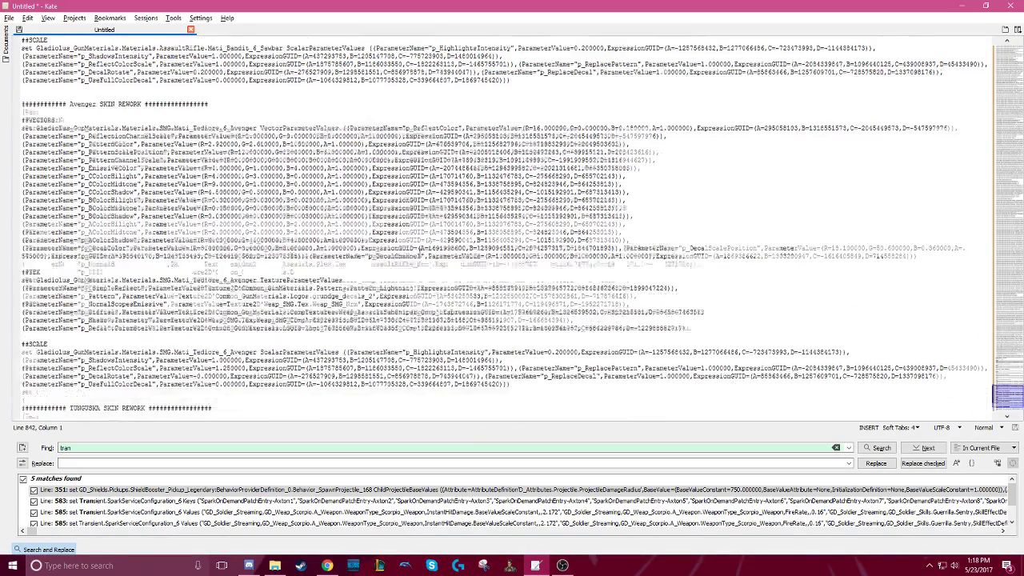
{"action": "scroll", "coordinate": [504, 224], "scroll_direction": "up", "scroll_amount": 20}
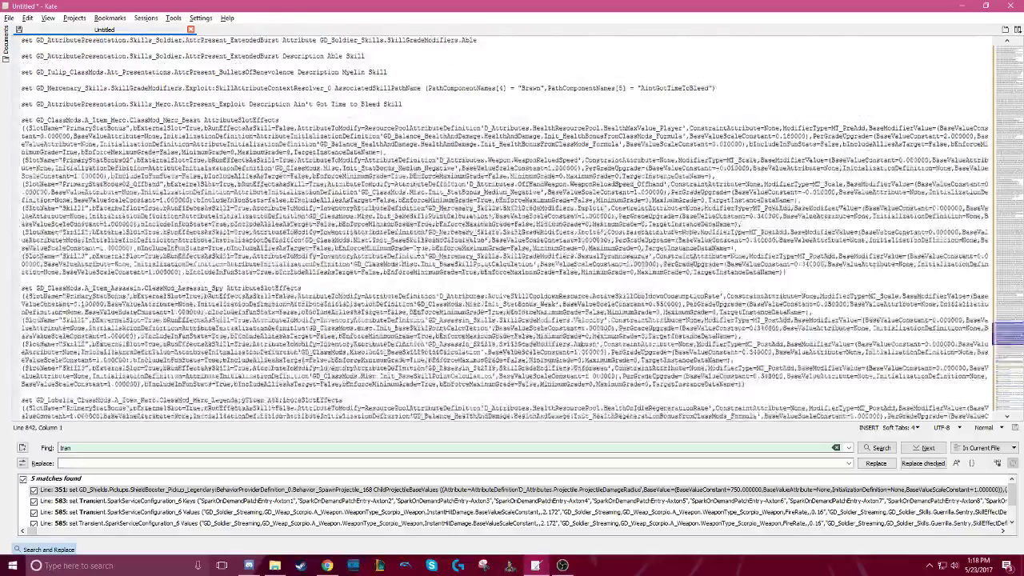
{"action": "scroll", "coordinate": [415, 249], "scroll_direction": "up", "scroll_amount": 20}
{"action": "scroll", "coordinate": [415, 248], "scroll_direction": "up", "scroll_amount": 10}
Create a second empty document, Untitled (2), and return to Chrome
{"action": "left_click", "coordinate": [8, 18]}
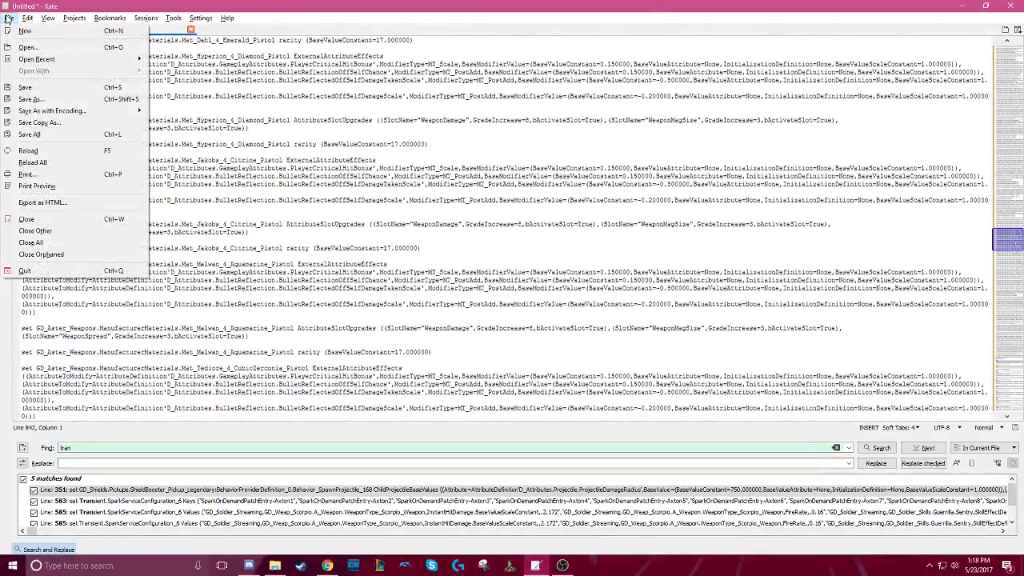
{"action": "left_click", "coordinate": [43, 32]}
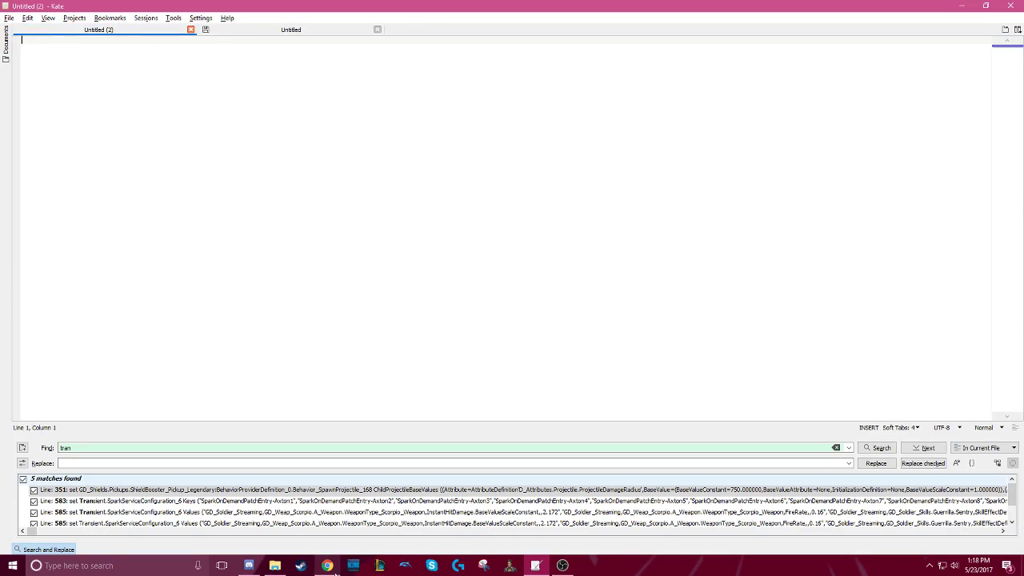
{"action": "left_click", "coordinate": [327, 565]}
Go back from Patch.txt to the Borderlands 2 mods folder listing and scroll down it
{"action": "left_click", "coordinate": [10, 26]}
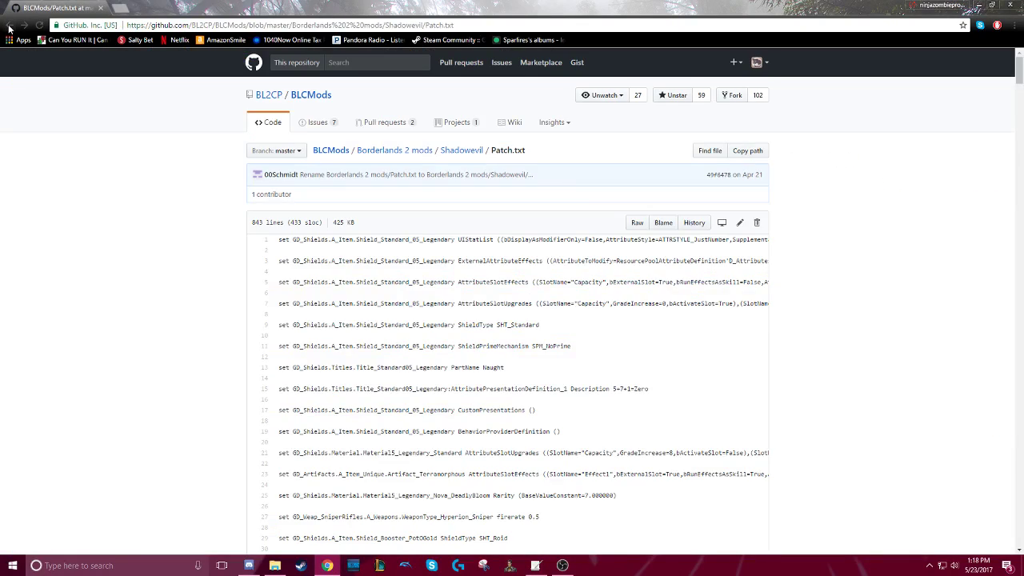
{"action": "left_click", "coordinate": [9, 26]}
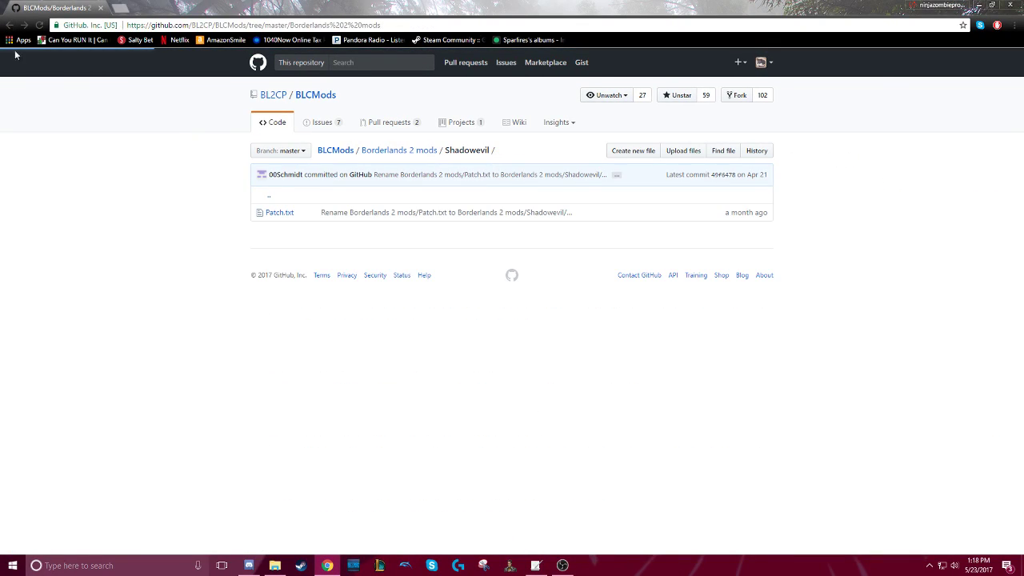
{"action": "scroll", "coordinate": [195, 230], "scroll_direction": "down", "scroll_amount": 1}
{"action": "scroll", "coordinate": [194, 229], "scroll_direction": "down", "scroll_amount": 1}
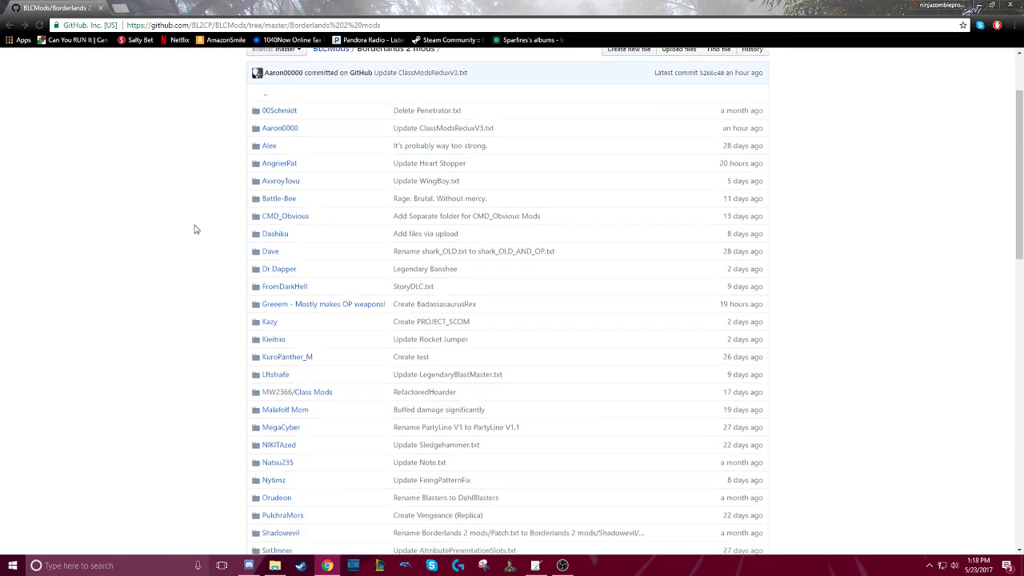
{"action": "scroll", "coordinate": [195, 229], "scroll_direction": "down", "scroll_amount": 1}
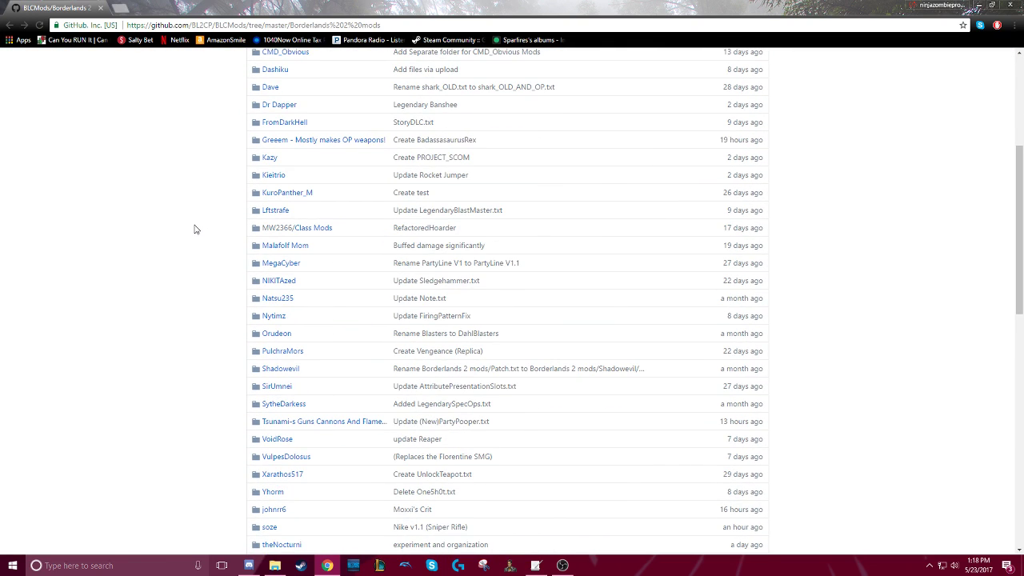
{"action": "scroll", "coordinate": [195, 229], "scroll_direction": "down", "scroll_amount": 2}
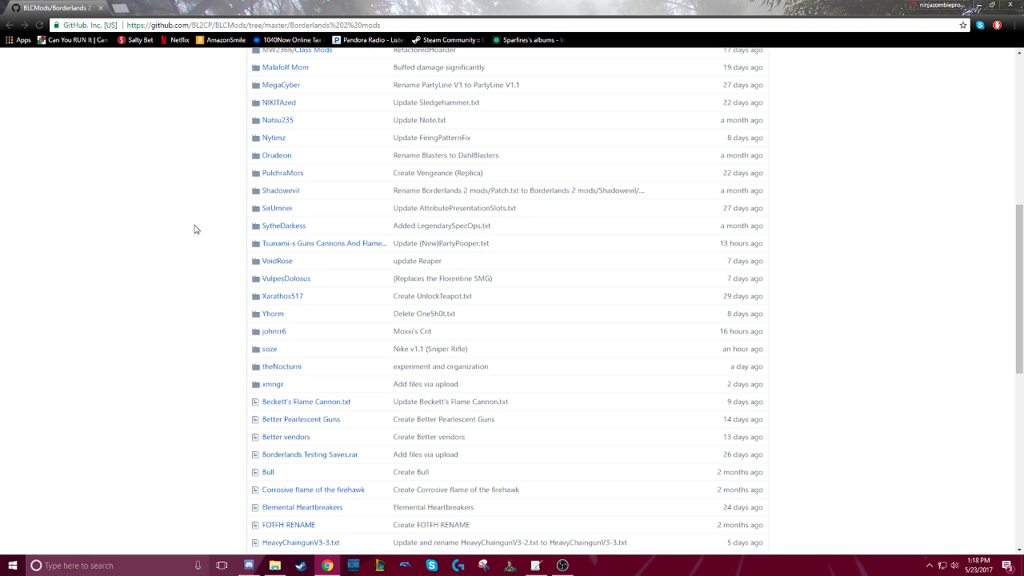
{"action": "scroll", "coordinate": [194, 230], "scroll_direction": "down", "scroll_amount": 1}
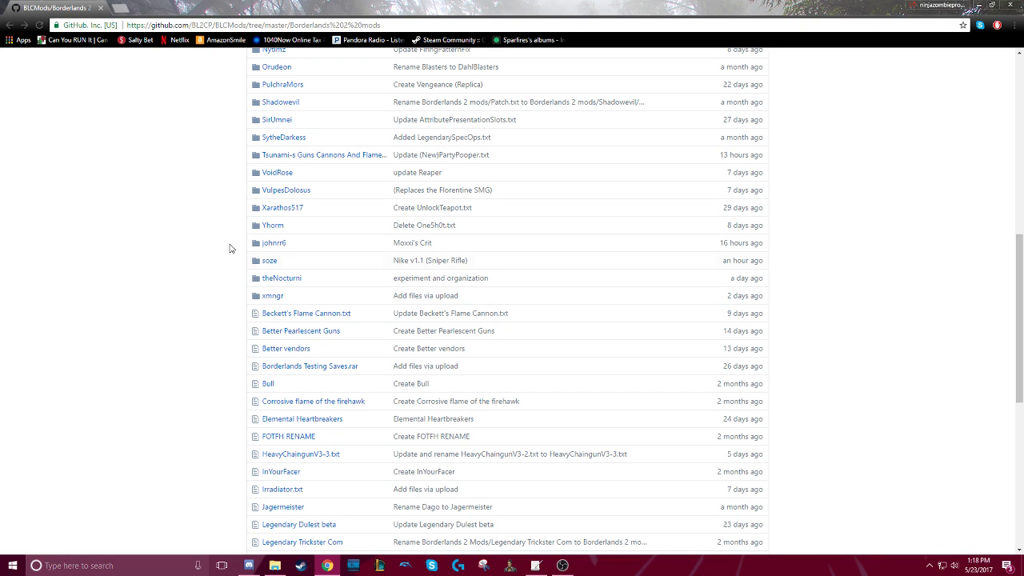
Open theNocturni > Phaselock > Phaselock Beta(hotfix).txt as raw text and select all of it
{"action": "left_click", "coordinate": [269, 277]}
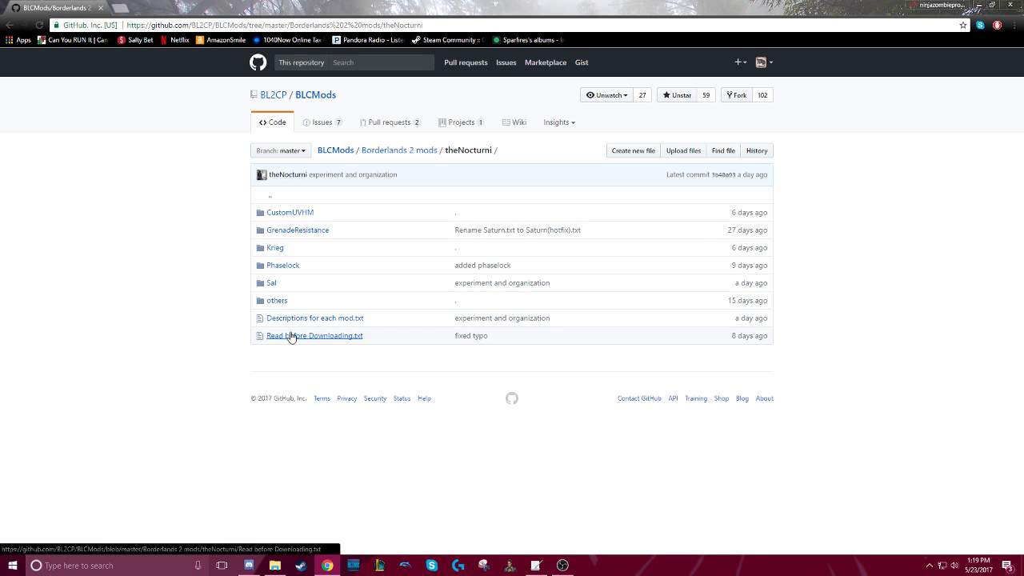
{"action": "left_click", "coordinate": [287, 268]}
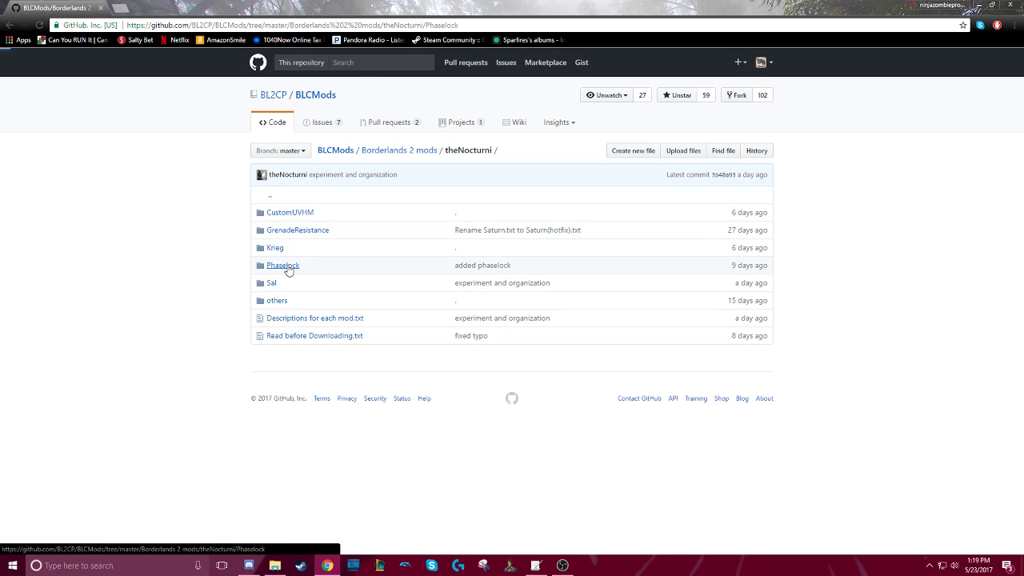
{"action": "left_click", "coordinate": [314, 216]}
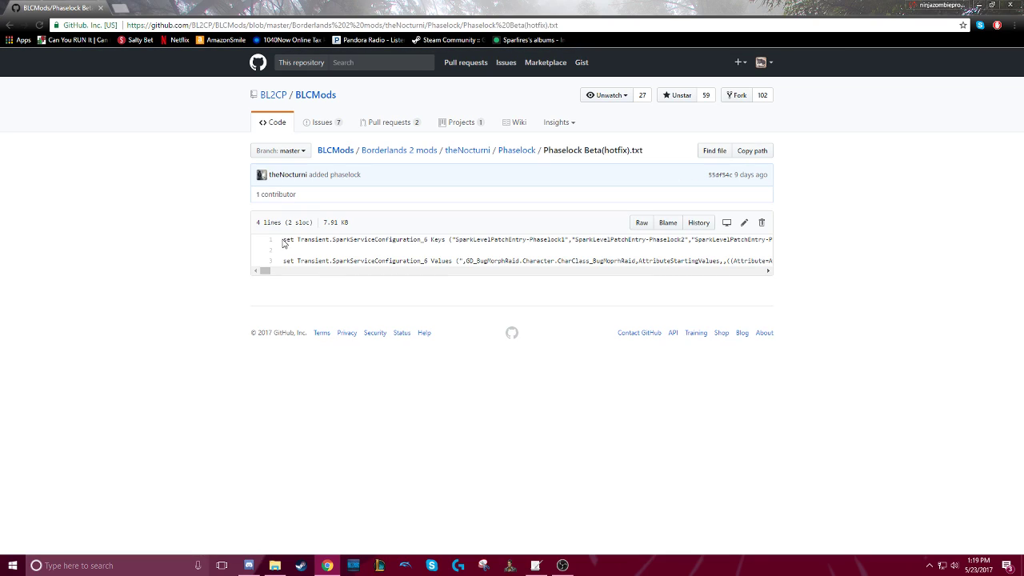
{"action": "left_click", "coordinate": [641, 222]}
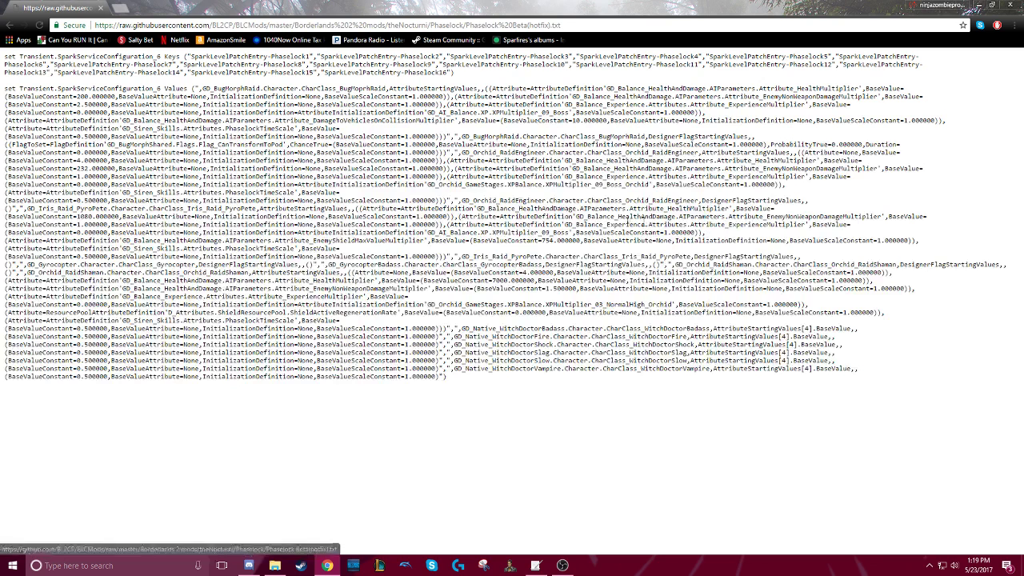
{"action": "key", "text": "ctrl+a"}
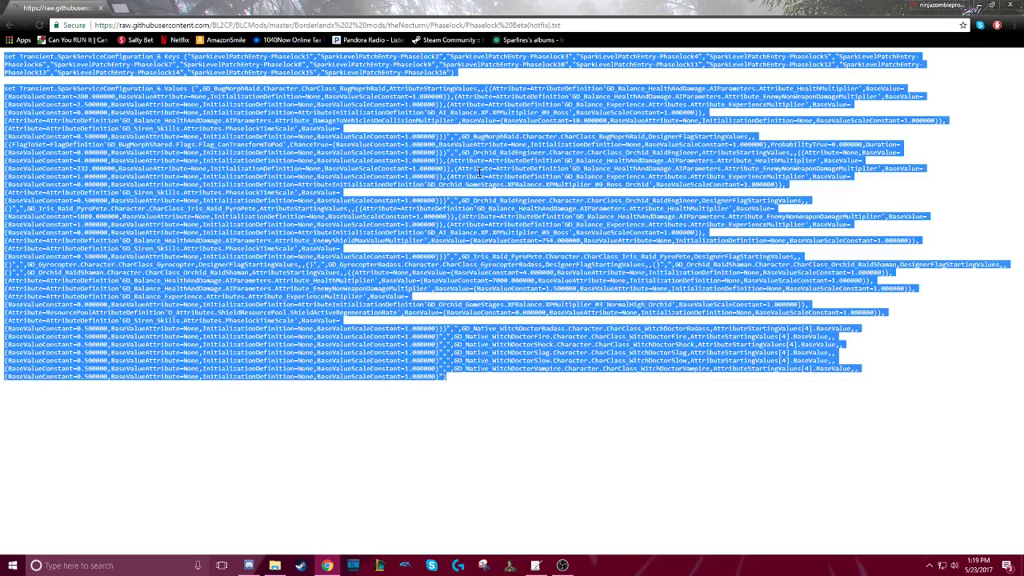
{"action": "left_click", "coordinate": [534, 565]}
Paste the hotfix into Untitled (2), copy its 'set Transient.SparkServiceConfiguration_6' prefix, and return to Untitled
{"action": "key", "text": "ctrl+v"}
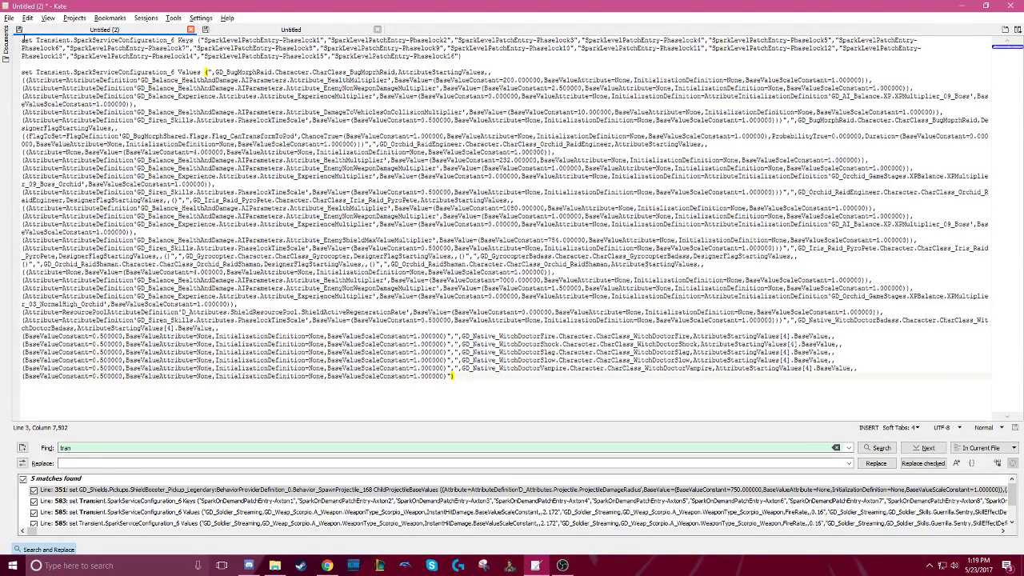
{"action": "left_click_drag", "start_coordinate": [22, 39], "coordinate": [194, 40]}
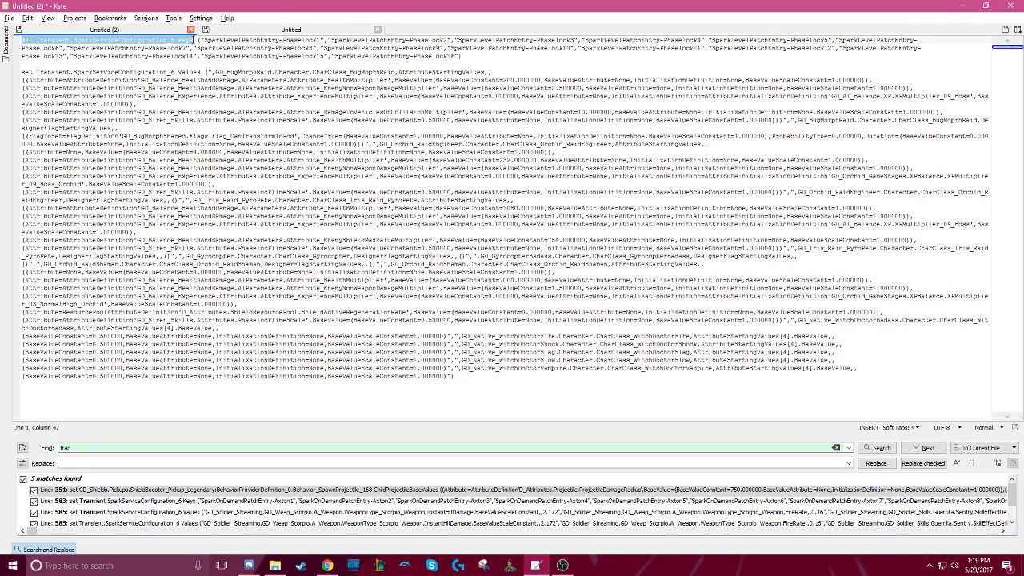
{"action": "right_click", "coordinate": [149, 38]}
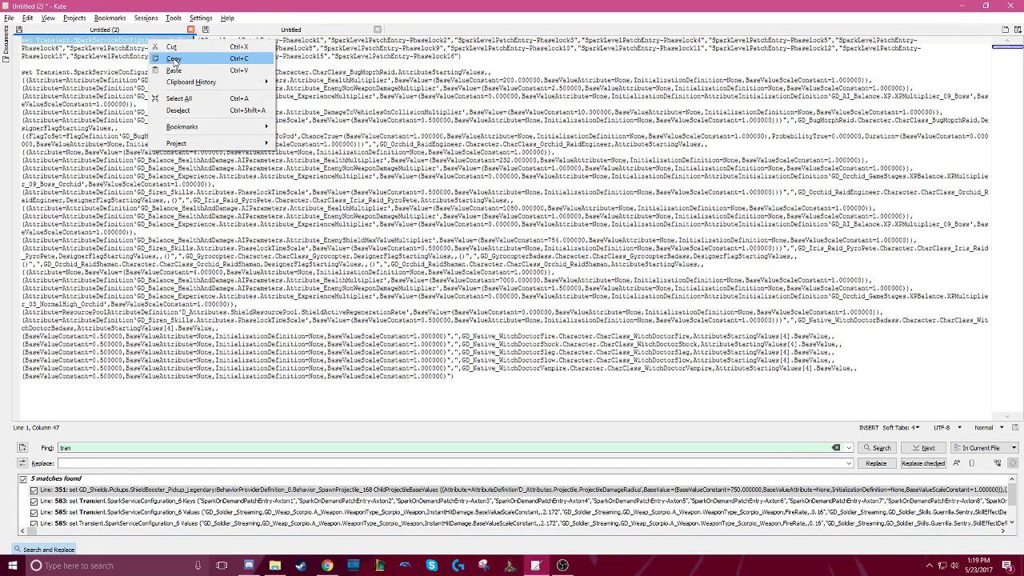
{"action": "left_click", "coordinate": [173, 59]}
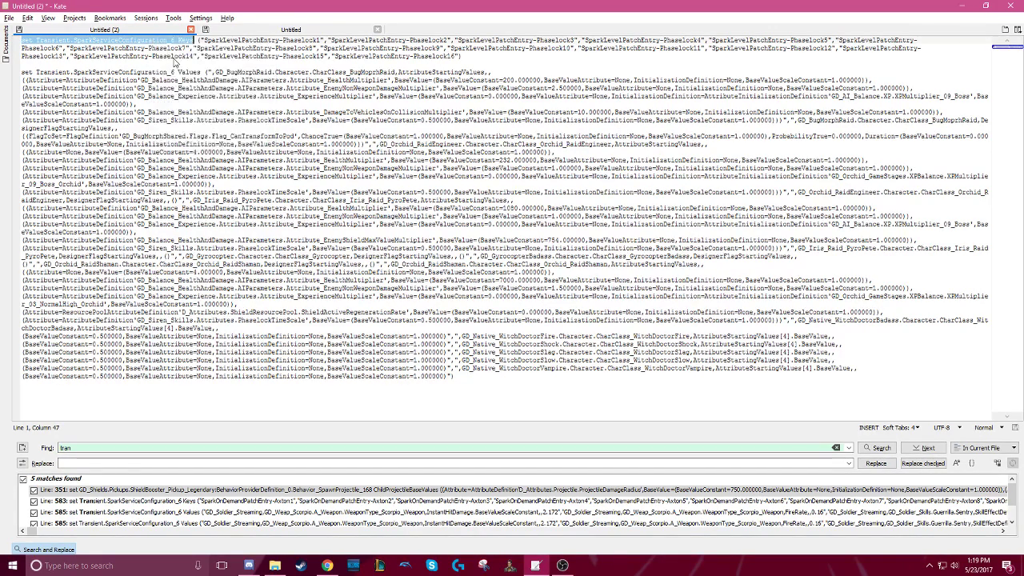
{"action": "left_click", "coordinate": [240, 34]}
{"action": "left_click", "coordinate": [94, 448]}
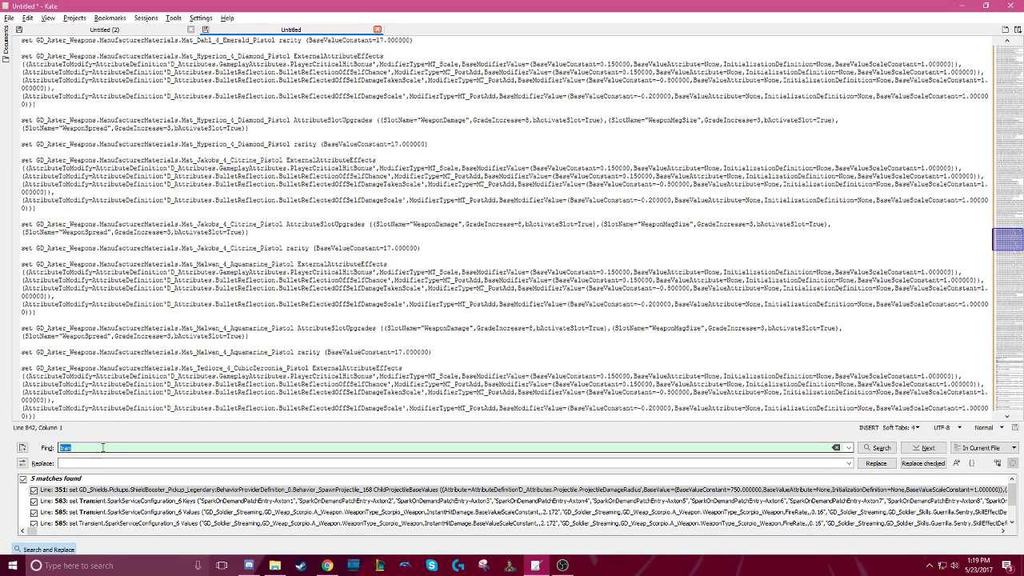
Search the patch for the pasted Transient.SparkServiceConfiguration_6 Keys text, minus its stray prefix
{"action": "key", "text": "ctrl+f"}
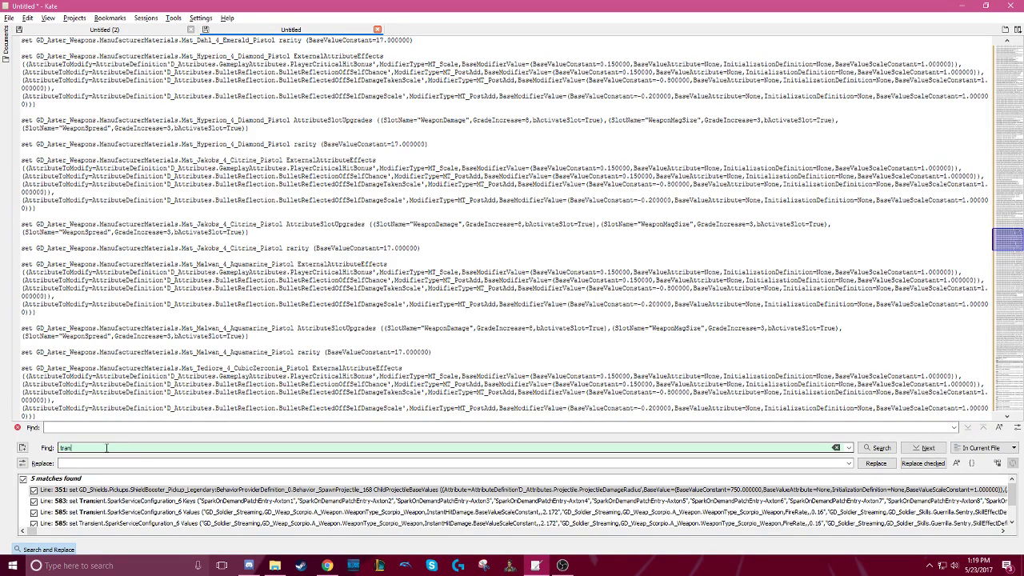
{"action": "key", "text": "ctrl+v"}
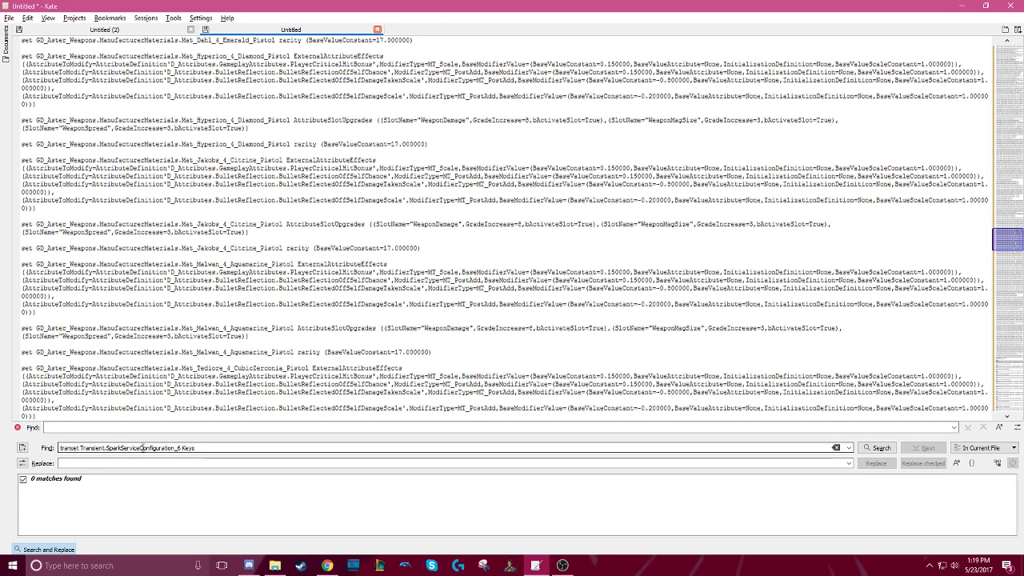
{"action": "double_click", "coordinate": [68, 447]}
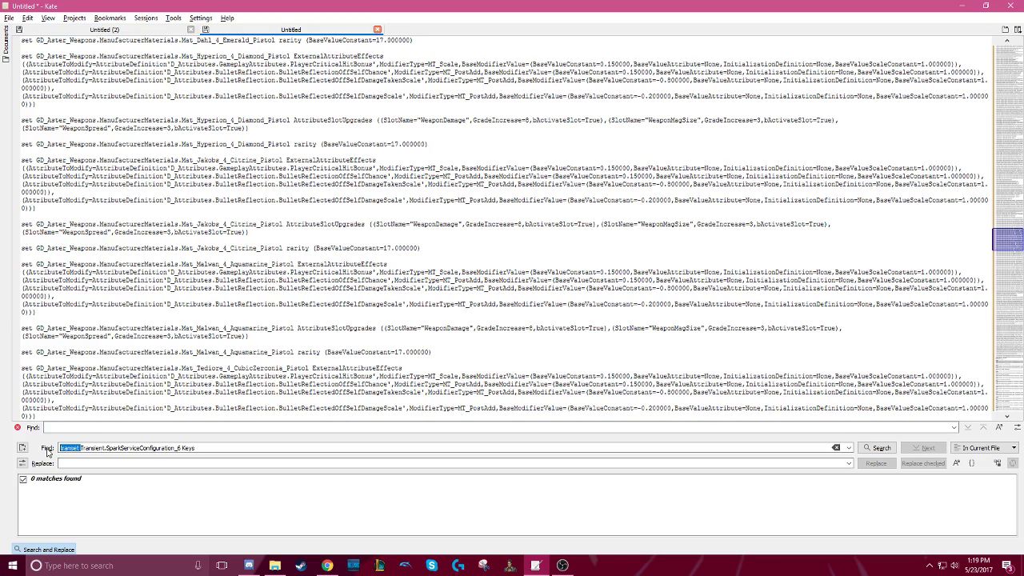
{"action": "key", "text": "BackSpace"}
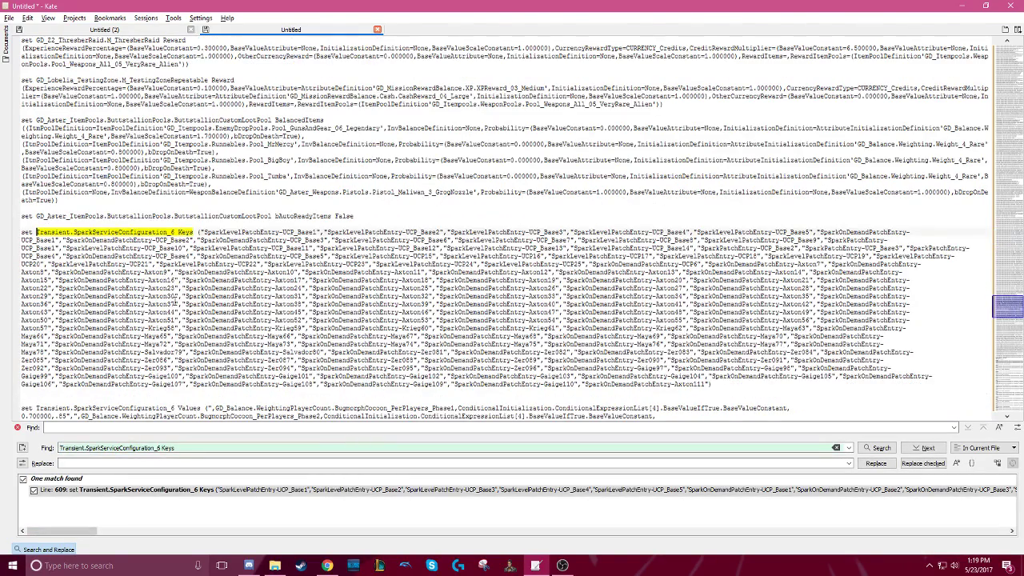
{"action": "left_click_drag", "start_coordinate": [48, 230], "coordinate": [189, 231]}
{"action": "left_click", "coordinate": [209, 263]}
{"action": "left_click_drag", "start_coordinate": [178, 232], "coordinate": [191, 232]}
{"action": "left_click", "coordinate": [708, 384]}
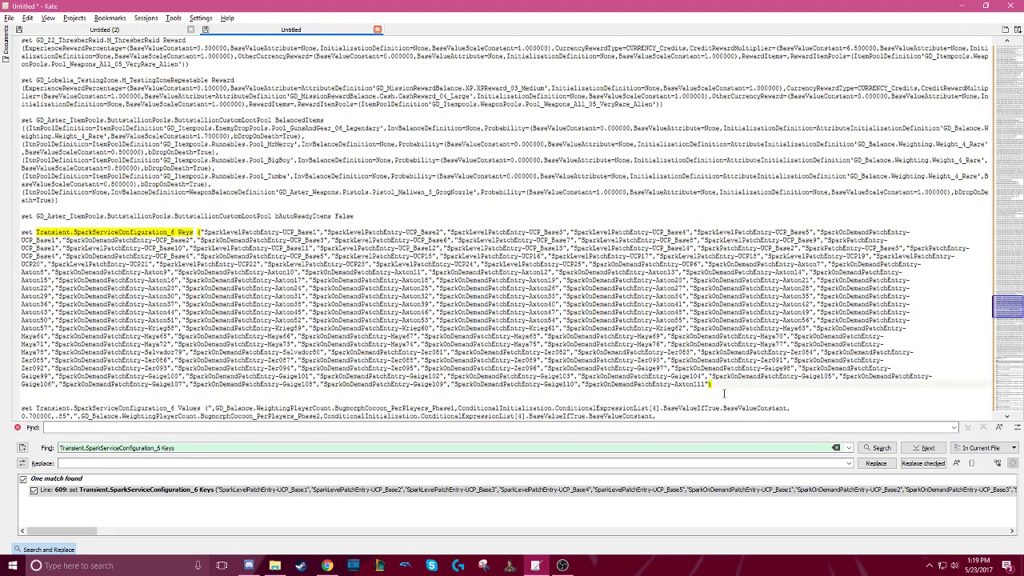
Add a comma after Axton111, then copy the Phaselock1–Phaselock16 entries from Untitled (2) line 1
{"action": "type", "text": ","}
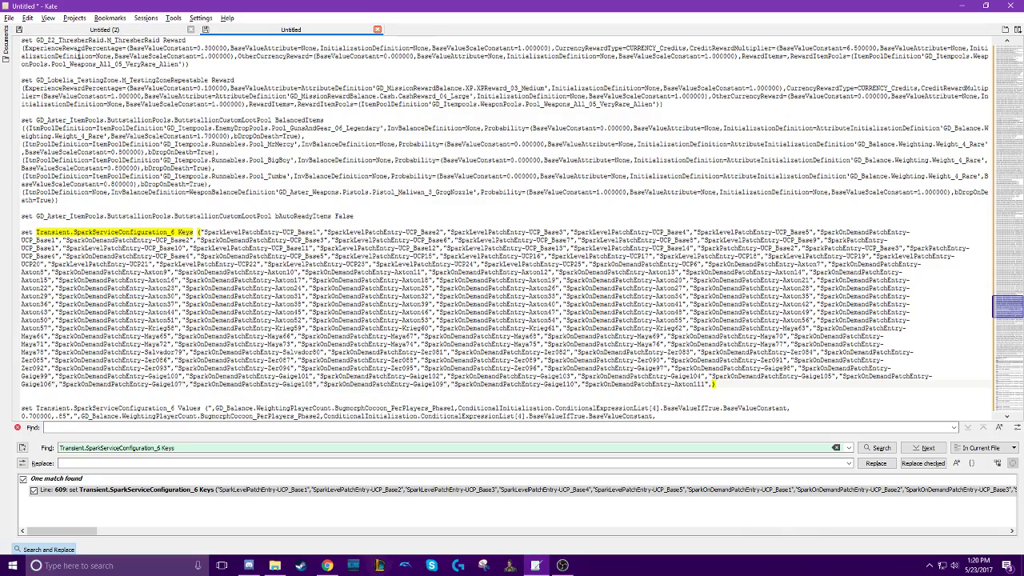
{"action": "left_click", "coordinate": [74, 32]}
{"action": "left_click", "coordinate": [224, 48]}
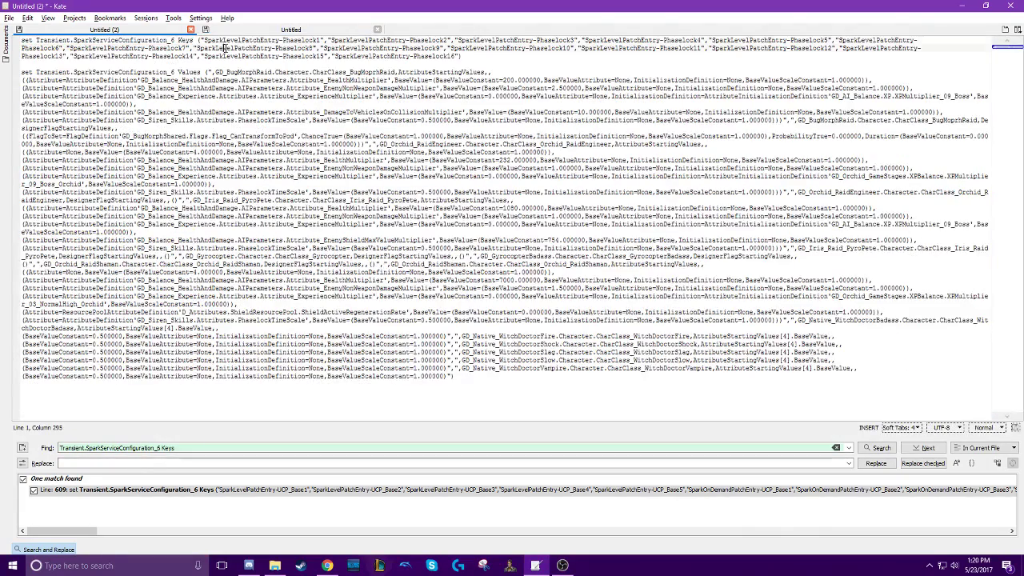
{"action": "left_click_drag", "start_coordinate": [200, 40], "coordinate": [460, 56]}
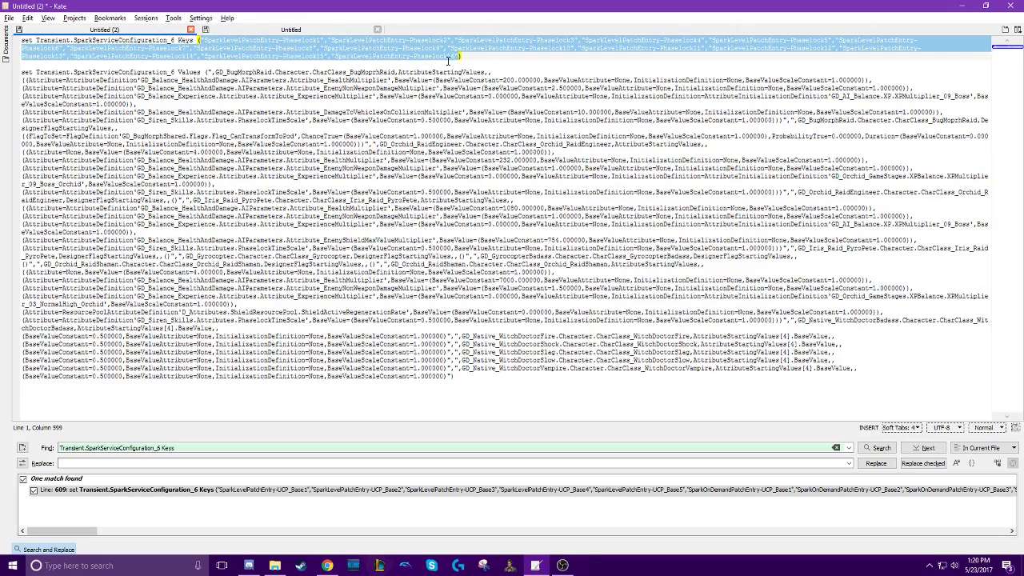
{"action": "right_click", "coordinate": [440, 46]}
{"action": "left_click", "coordinate": [462, 62]}
Paste the Phaselock entries at the end of the main patch's Keys line 609
{"action": "key", "text": "ctrl+Tab"}
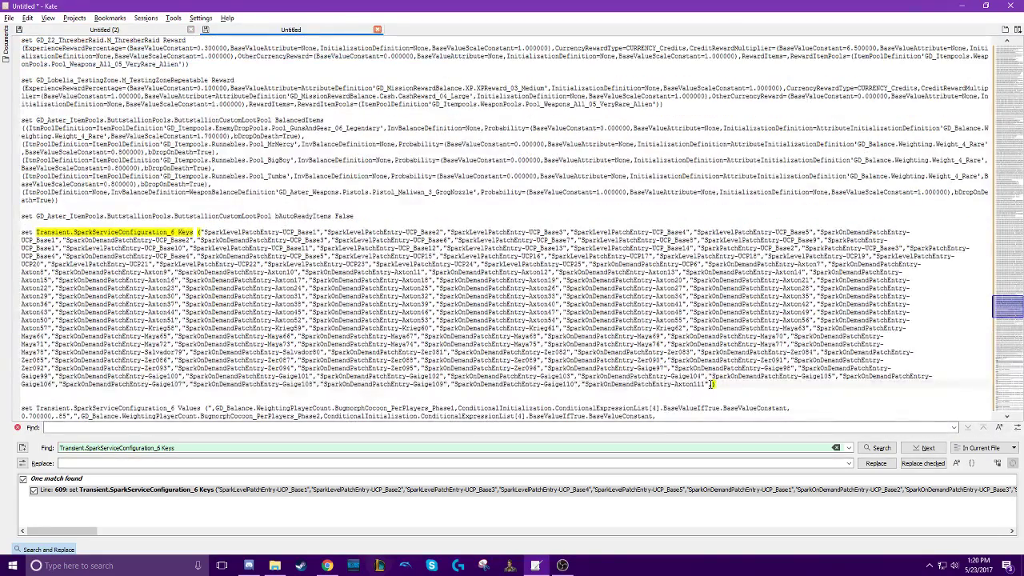
{"action": "right_click", "coordinate": [711, 384]}
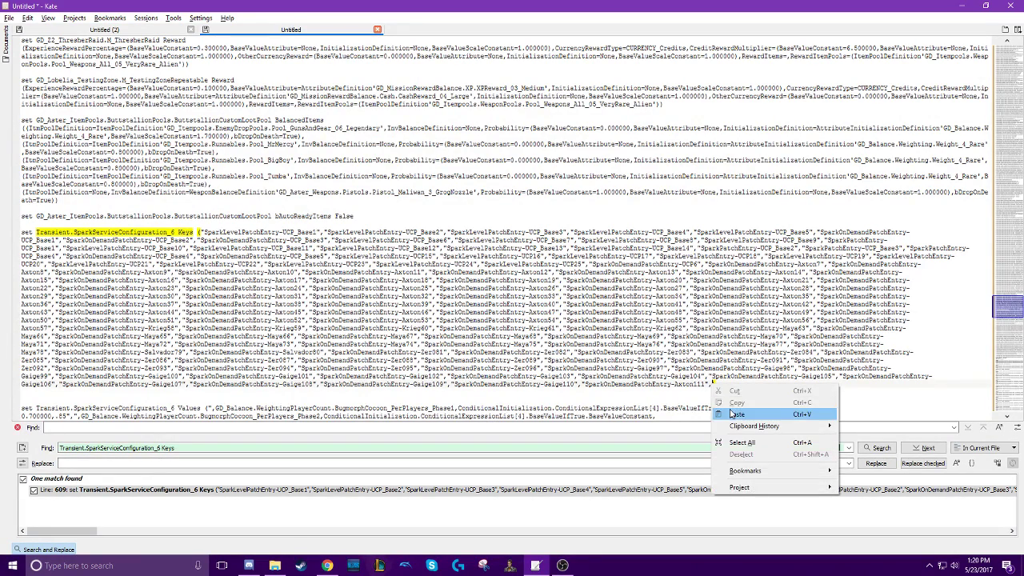
{"action": "left_click", "coordinate": [737, 414]}
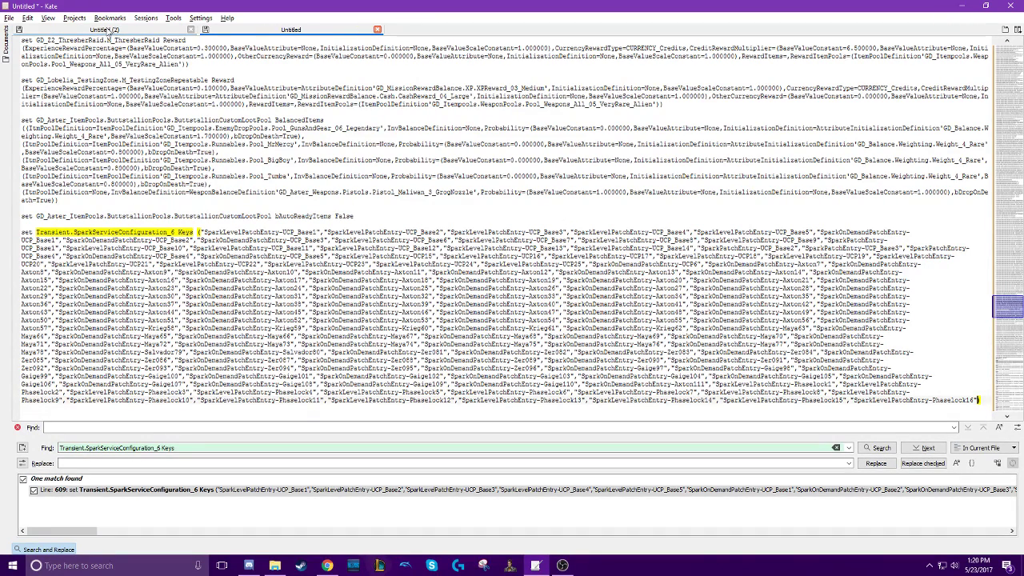
Clear the search and copy the 'set Transient.SparkServiceConfiguration_6 Values' prefix from Untitled (2)
{"action": "triple_click", "coordinate": [104, 447]}
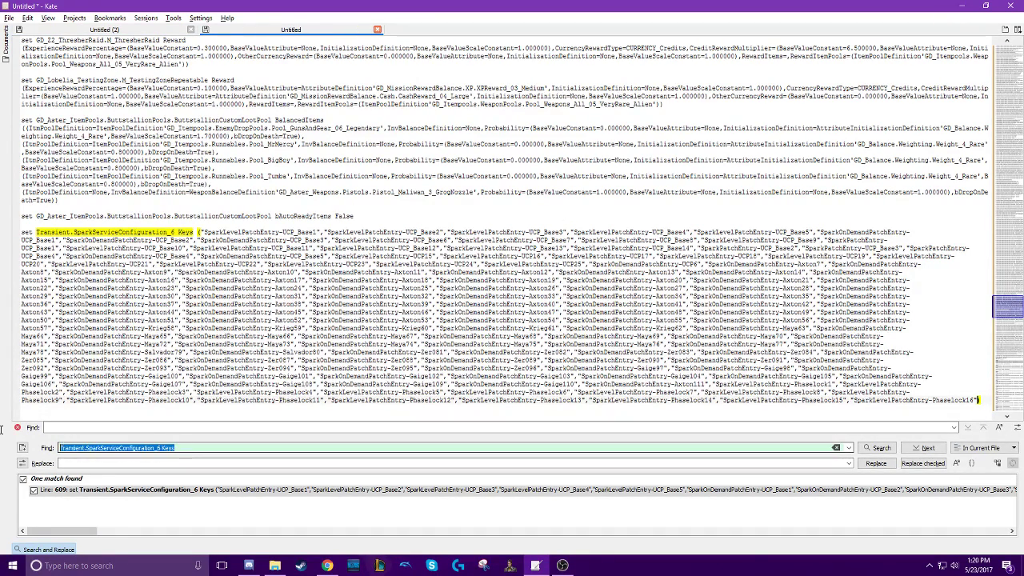
{"action": "key", "text": "BackSpace"}
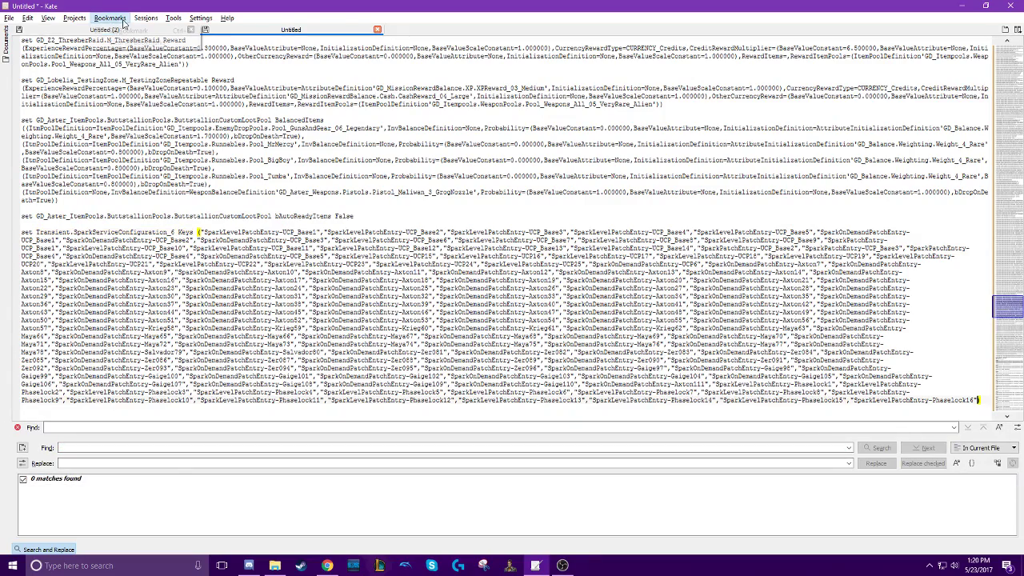
{"action": "left_click", "coordinate": [48, 32]}
{"action": "left_click", "coordinate": [167, 184]}
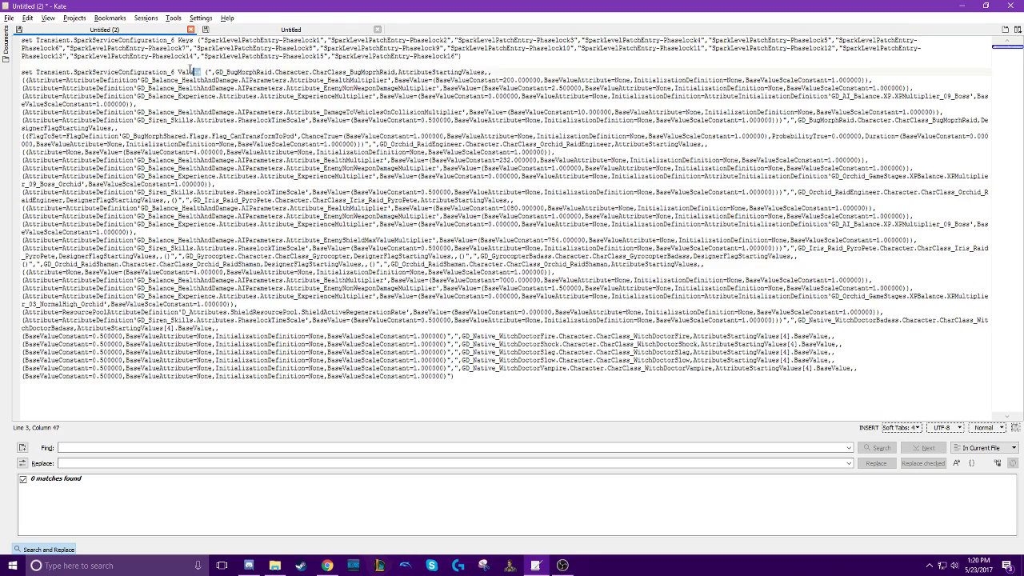
{"action": "left_click_drag", "start_coordinate": [202, 72], "coordinate": [187, 72]}
{"action": "key", "text": "Right"}
{"action": "left_click_drag", "start_coordinate": [21, 72], "coordinate": [195, 72]}
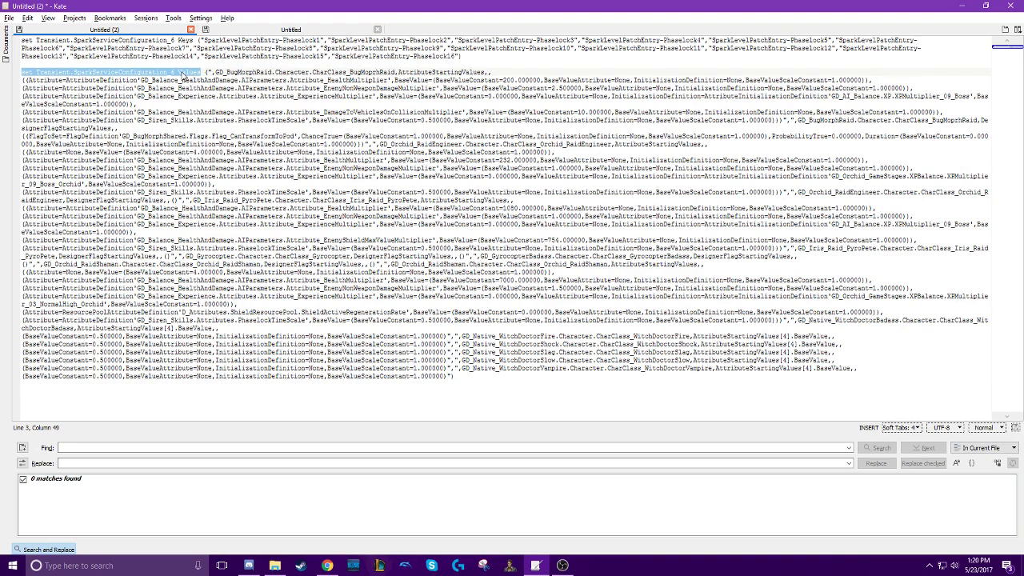
{"action": "right_click", "coordinate": [181, 74]}
{"action": "left_click", "coordinate": [197, 92]}
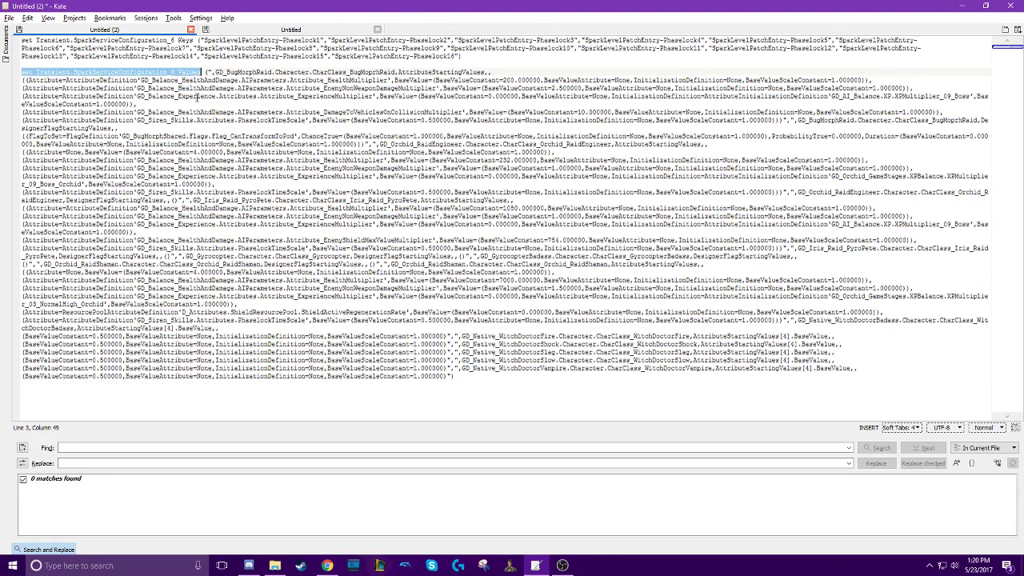
Search the main patch for that Values line, matching line 612
{"action": "right_click", "coordinate": [83, 449]}
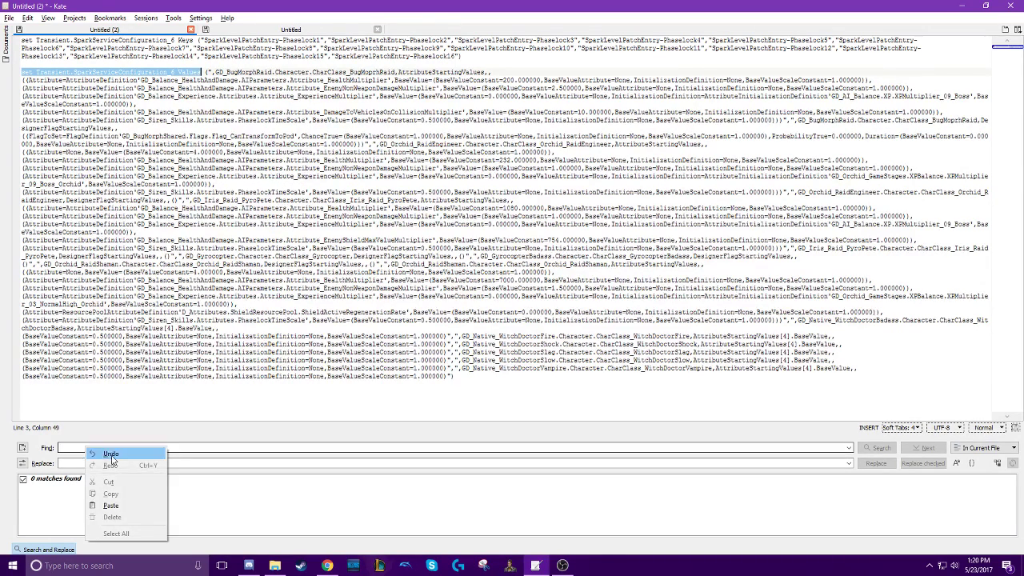
{"action": "left_click", "coordinate": [111, 506]}
{"action": "left_click", "coordinate": [292, 30]}
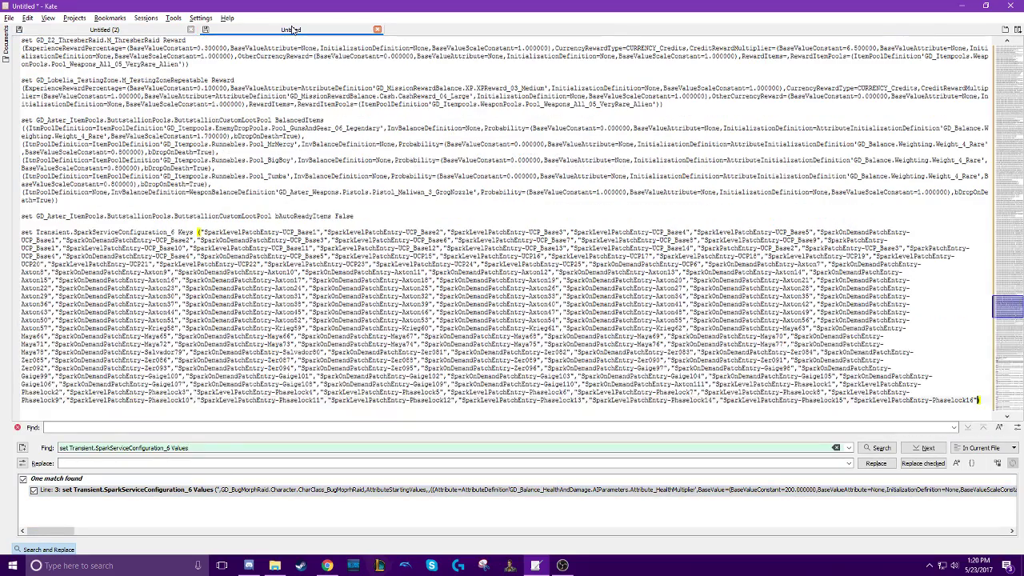
{"action": "left_click", "coordinate": [881, 448]}
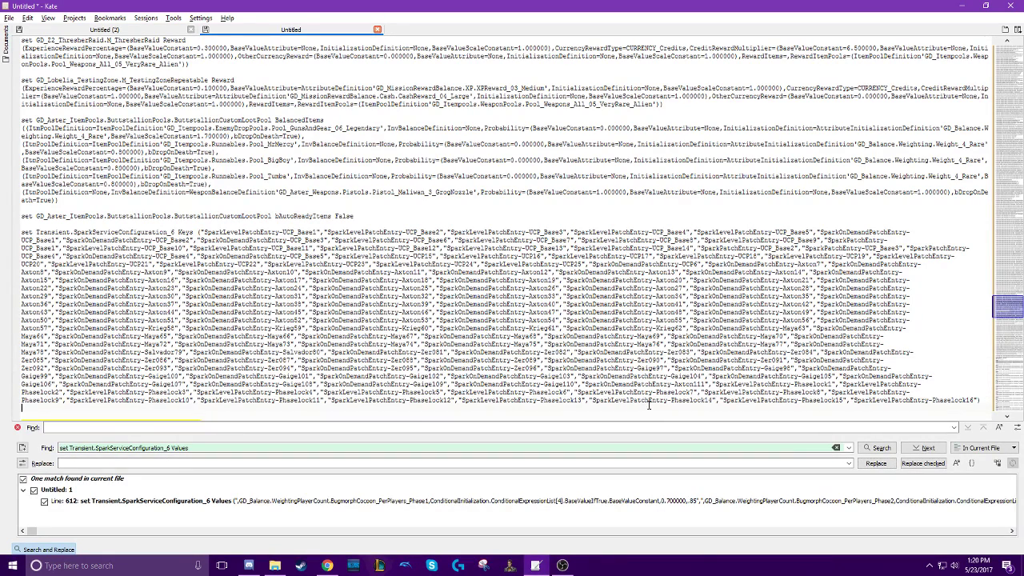
Scroll down the main patch and place the caret in the Values line text
{"action": "scroll", "coordinate": [592, 316], "scroll_direction": "down", "scroll_amount": 1}
{"action": "scroll", "coordinate": [323, 249], "scroll_direction": "down", "scroll_amount": 3}
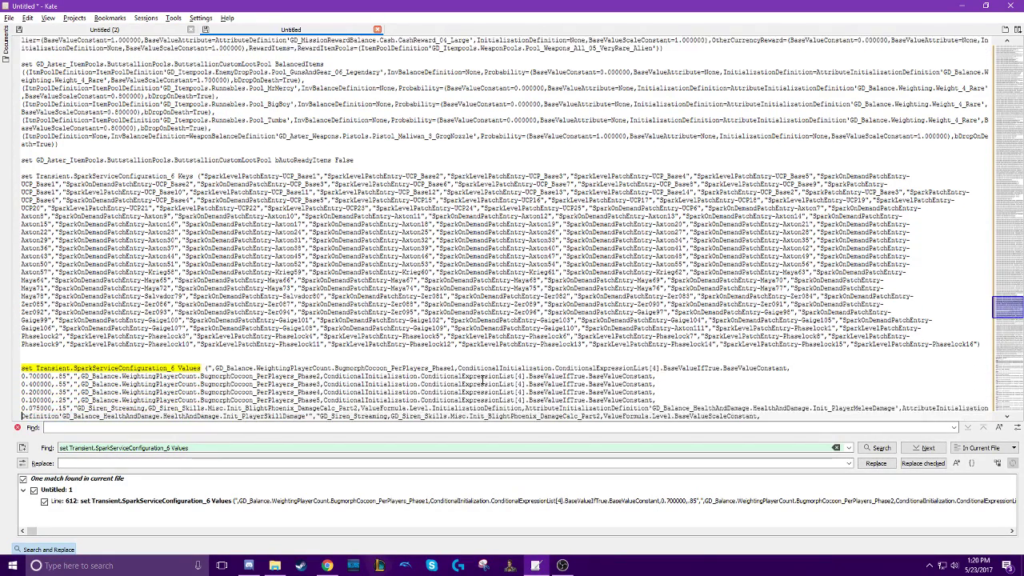
{"action": "left_click_drag", "start_coordinate": [178, 152], "coordinate": [205, 152]}
{"action": "left_click", "coordinate": [241, 352]}
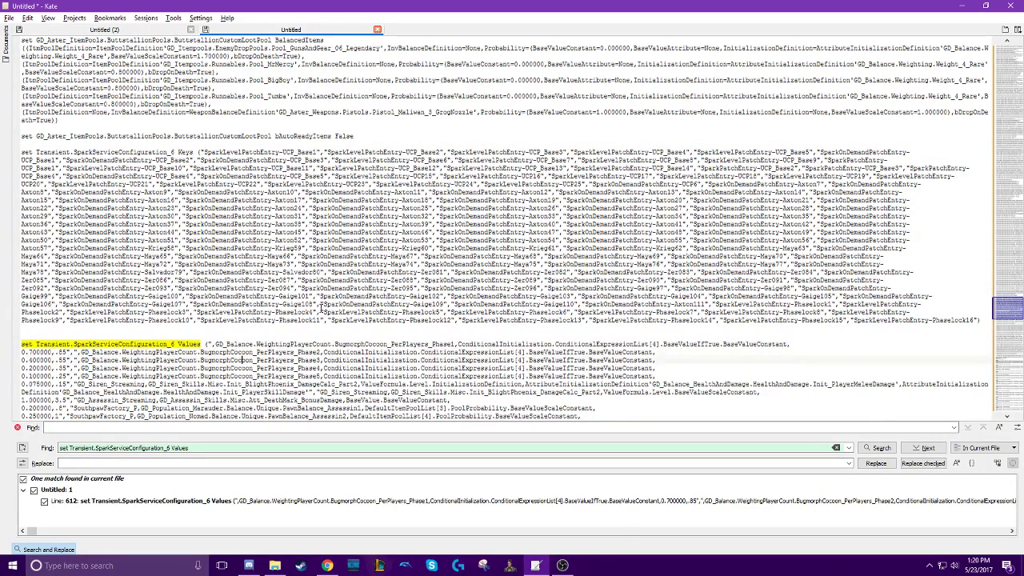
Scroll through the rest of the main patch, then switch to Untitled (2)
{"action": "scroll", "coordinate": [241, 352], "scroll_direction": "down", "scroll_amount": 10}
{"action": "scroll", "coordinate": [242, 416], "scroll_direction": "down", "scroll_amount": 20}
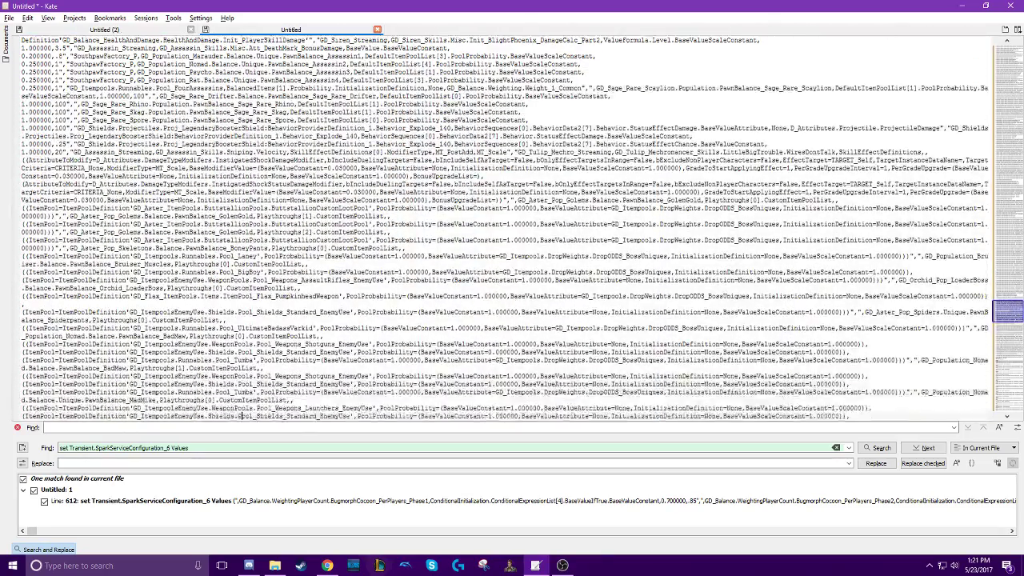
{"action": "scroll", "coordinate": [243, 416], "scroll_direction": "down", "scroll_amount": 15}
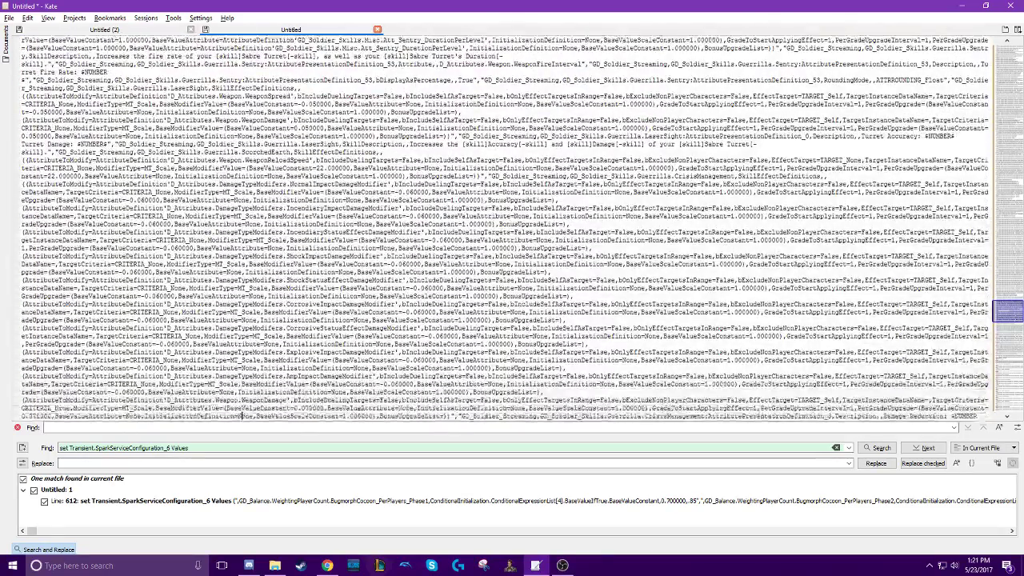
{"action": "scroll", "coordinate": [242, 416], "scroll_direction": "down", "scroll_amount": 15}
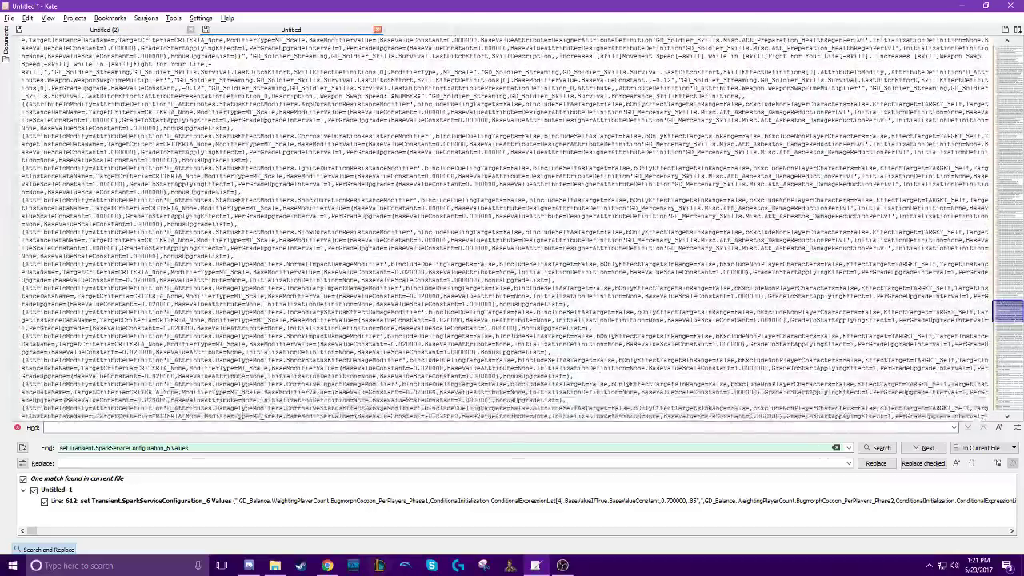
{"action": "scroll", "coordinate": [242, 416], "scroll_direction": "down", "scroll_amount": 15}
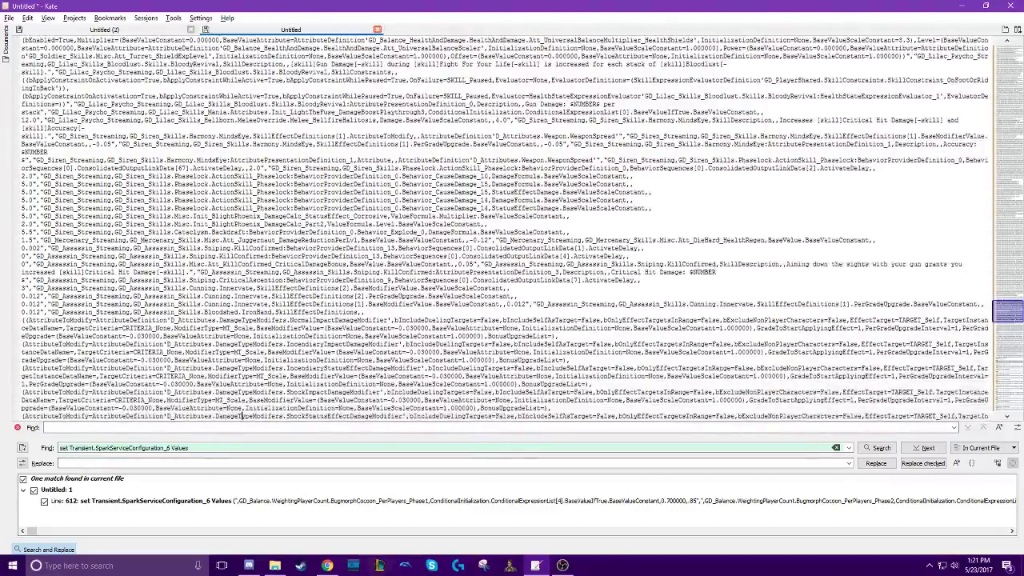
{"action": "scroll", "coordinate": [242, 416], "scroll_direction": "down", "scroll_amount": 14}
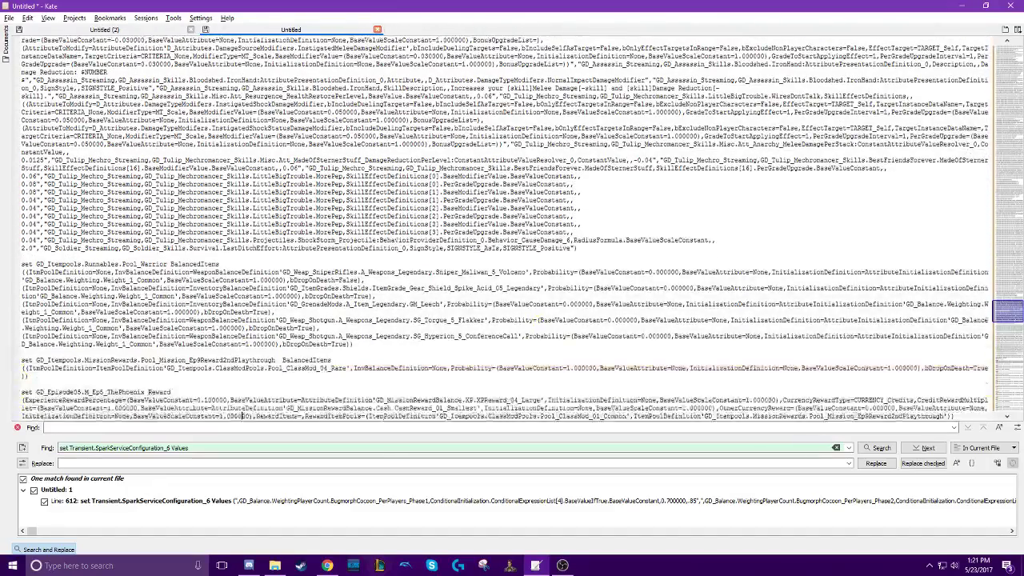
{"action": "scroll", "coordinate": [242, 416], "scroll_direction": "down", "scroll_amount": 11}
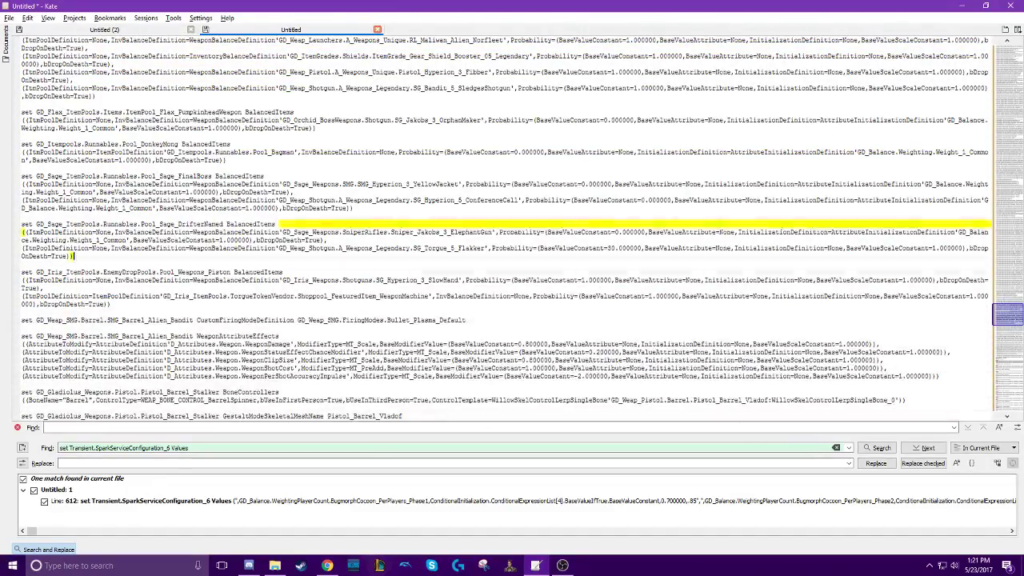
{"action": "scroll", "coordinate": [243, 40], "scroll_direction": "up", "scroll_amount": 6}
{"action": "scroll", "coordinate": [243, 40], "scroll_direction": "up", "scroll_amount": 10}
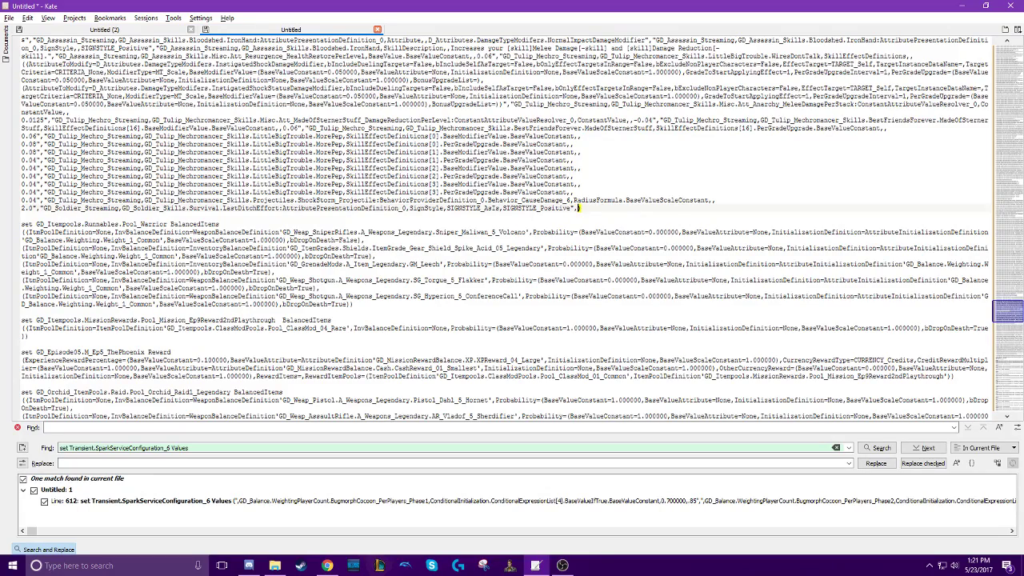
{"action": "left_click", "coordinate": [139, 30]}
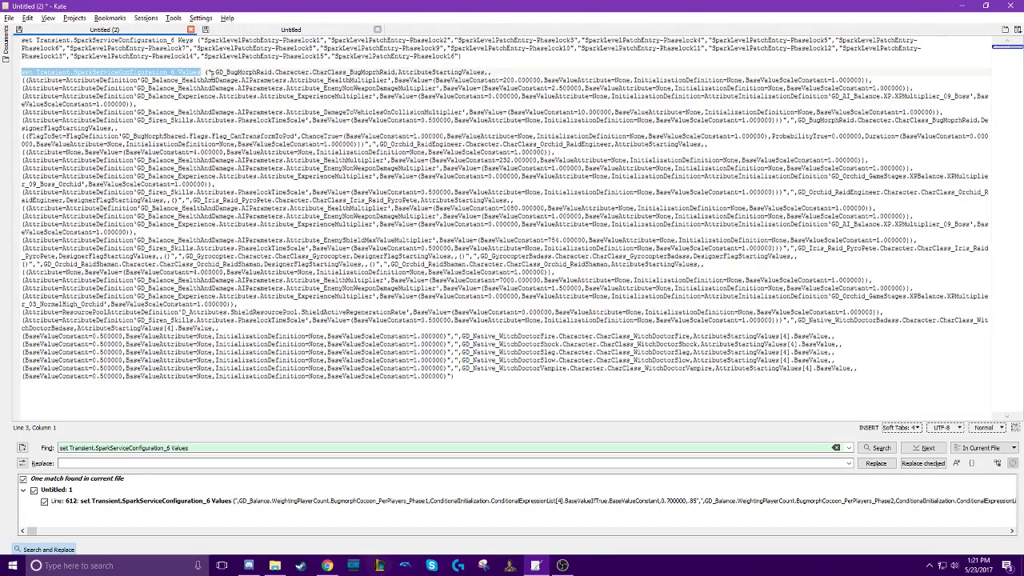
Copy Untitled (2)'s Values entries, GD_BugMorphRaid through WitchDoctor, and paste them after the main Values list
{"action": "left_click_drag", "start_coordinate": [207, 72], "coordinate": [445, 376]}
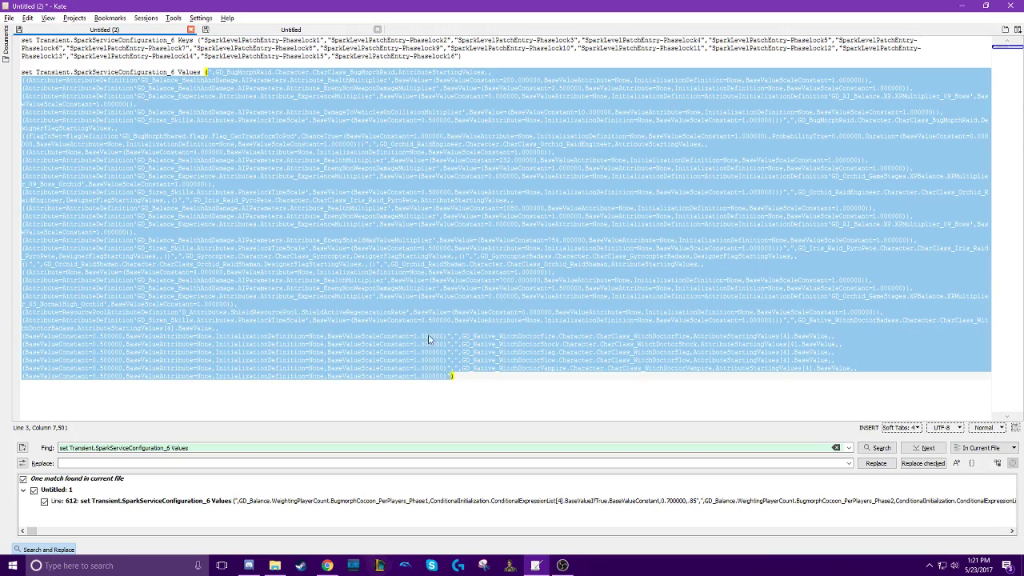
{"action": "right_click", "coordinate": [416, 304]}
{"action": "left_click", "coordinate": [438, 324]}
{"action": "left_click", "coordinate": [290, 30]}
{"action": "right_click", "coordinate": [578, 208]}
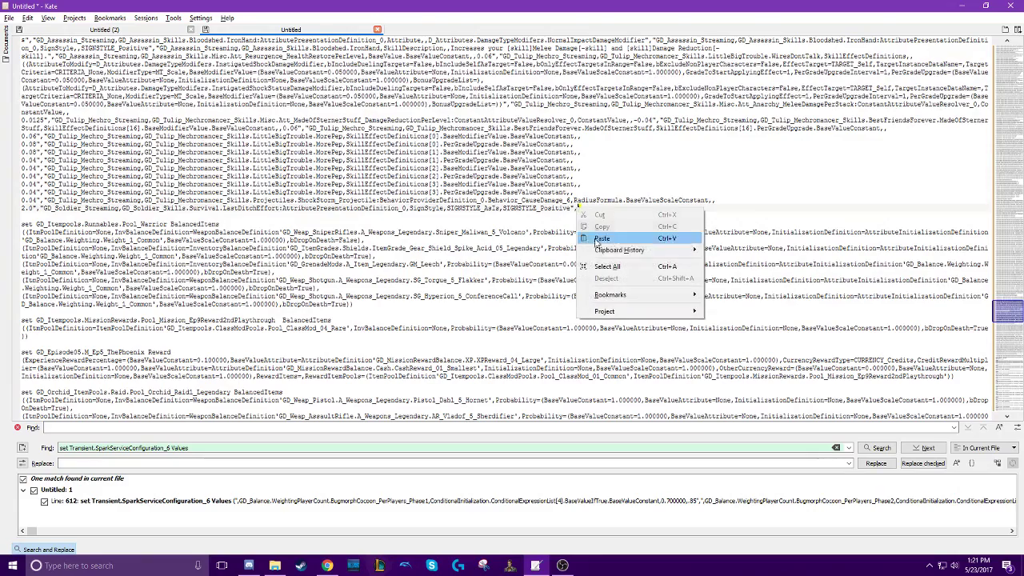
{"action": "left_click", "coordinate": [601, 238]}
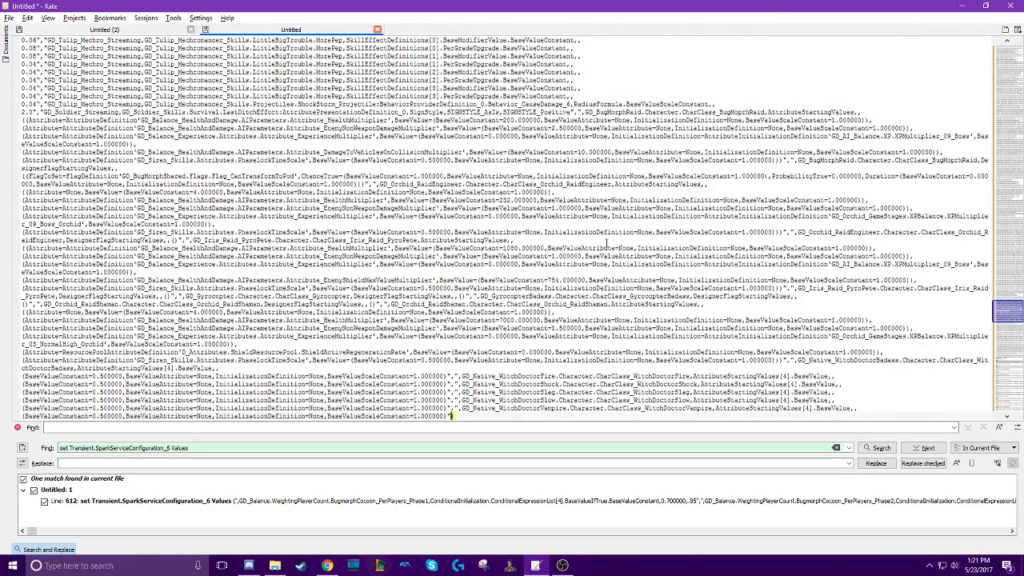
{"action": "left_click", "coordinate": [128, 500]}
Save the merged patch under the file name Patch.txt in the Desktop's New folder
{"action": "left_click", "coordinate": [8, 18]}
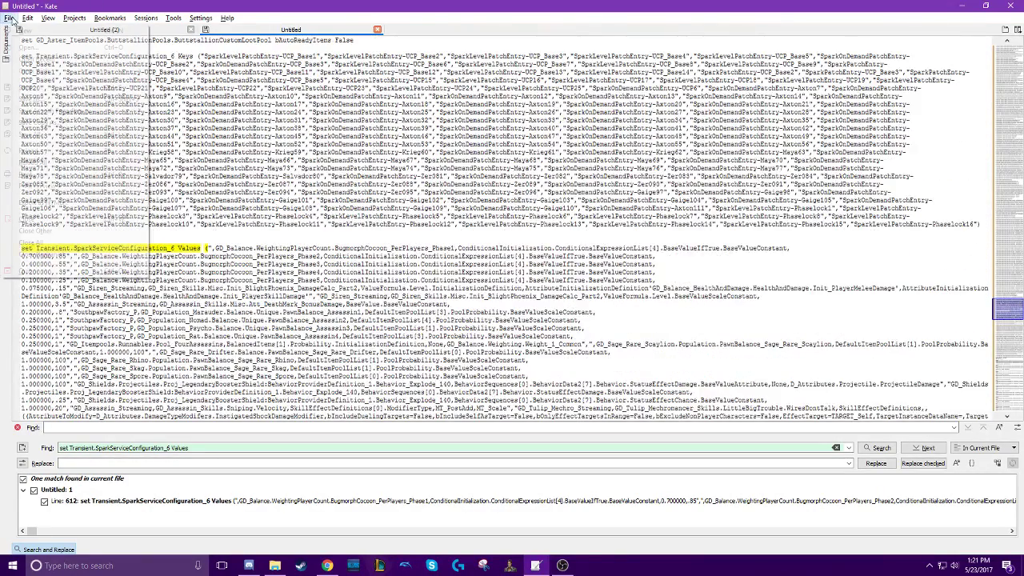
{"action": "left_click", "coordinate": [48, 102]}
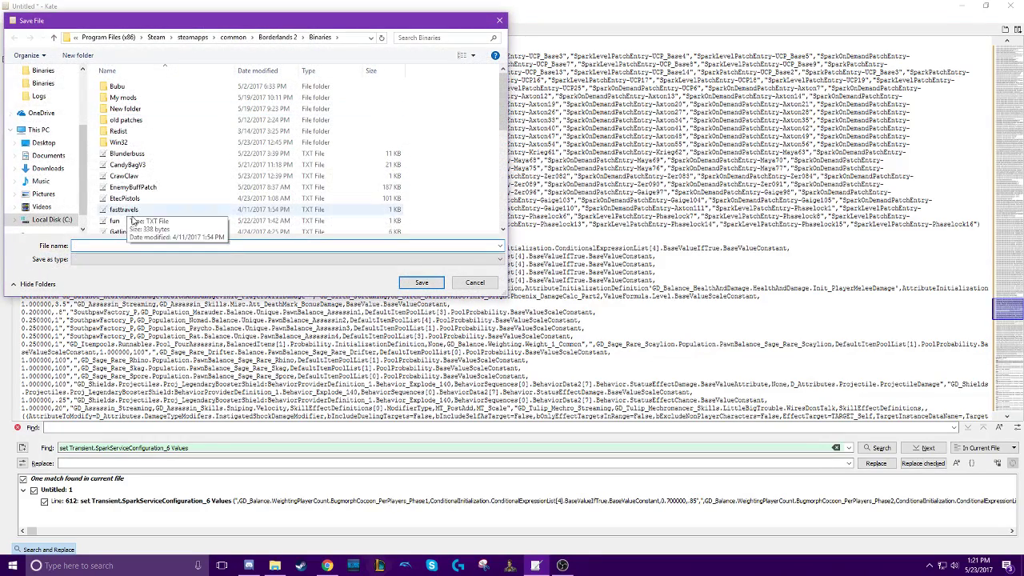
{"action": "scroll", "coordinate": [48, 96], "scroll_direction": "up", "scroll_amount": 5}
{"action": "left_click", "coordinate": [50, 71]}
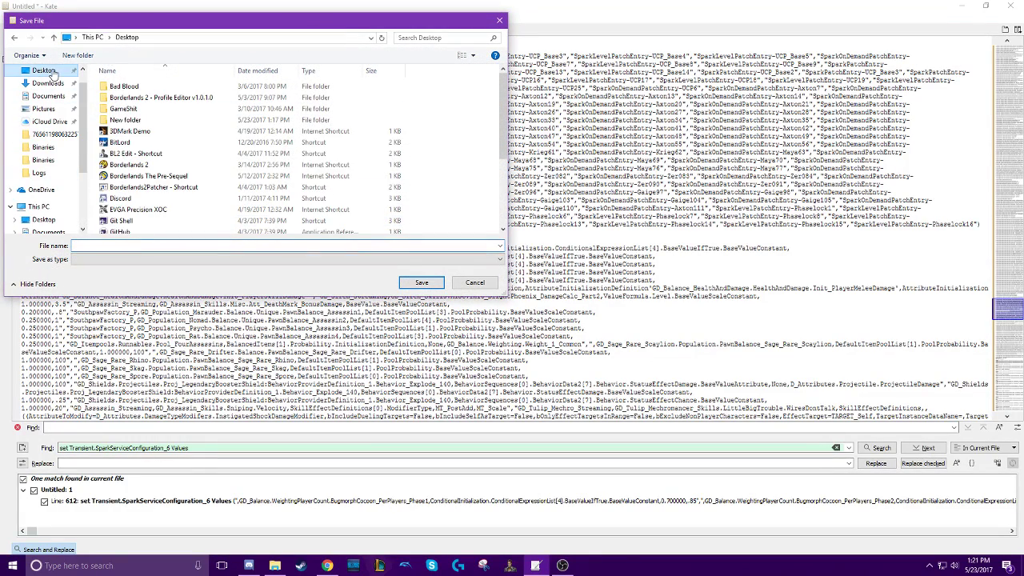
{"action": "left_click", "coordinate": [142, 122]}
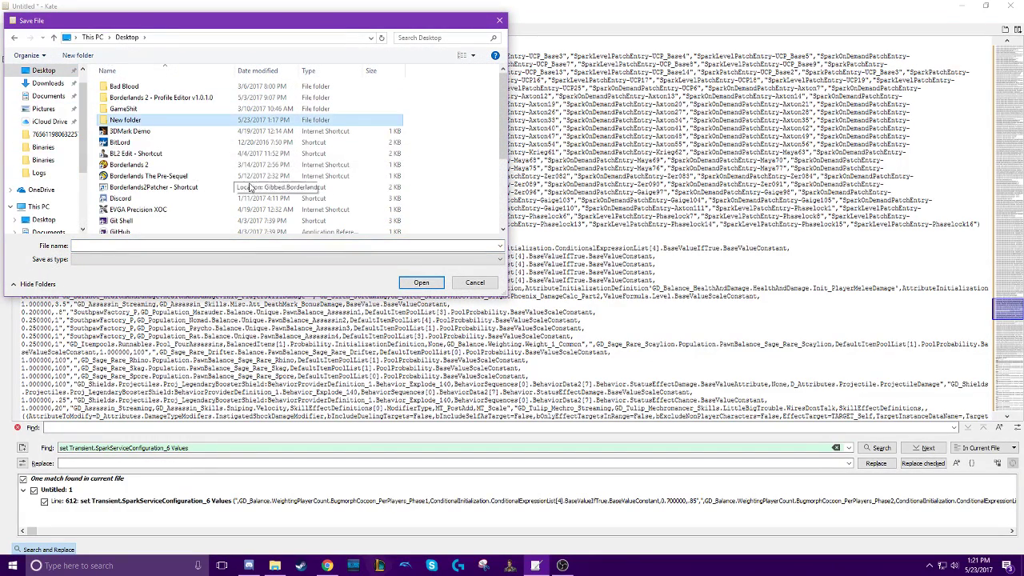
{"action": "left_click", "coordinate": [422, 283]}
{"action": "left_click", "coordinate": [161, 244]}
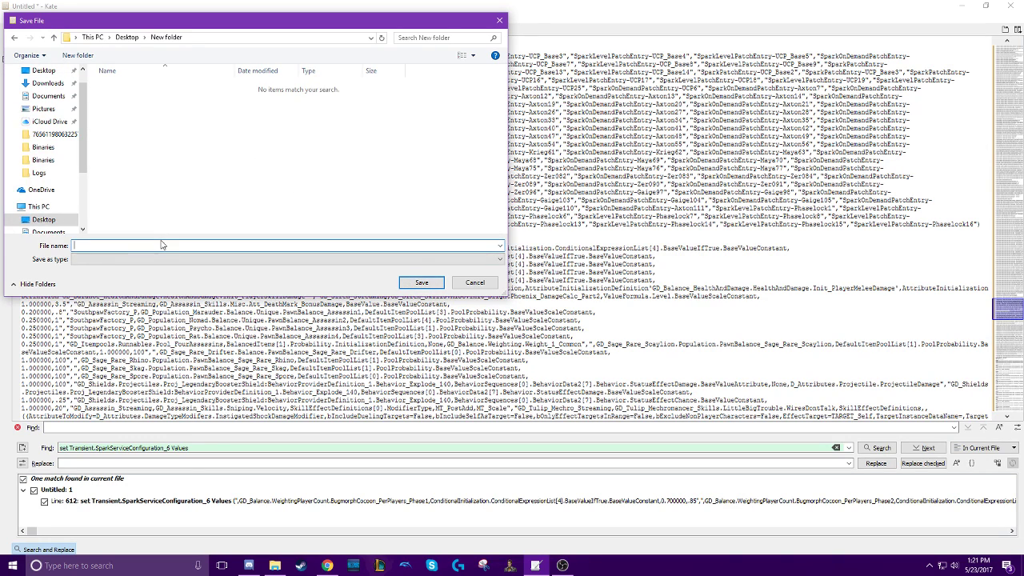
{"action": "type", "text": "PatchE"}
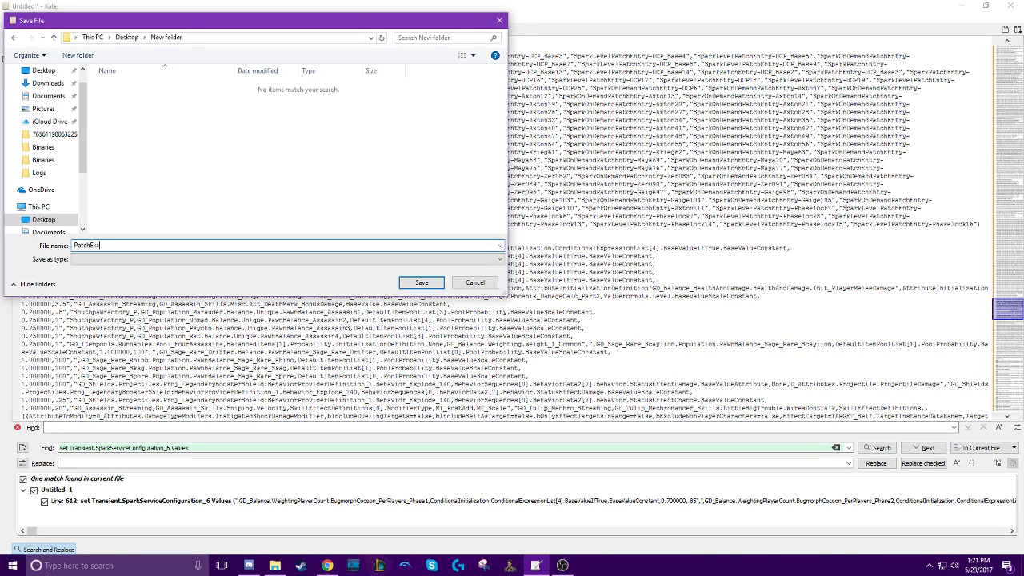
{"action": "key", "text": "BackSpace"}
{"action": "type", "text": ".txt"}
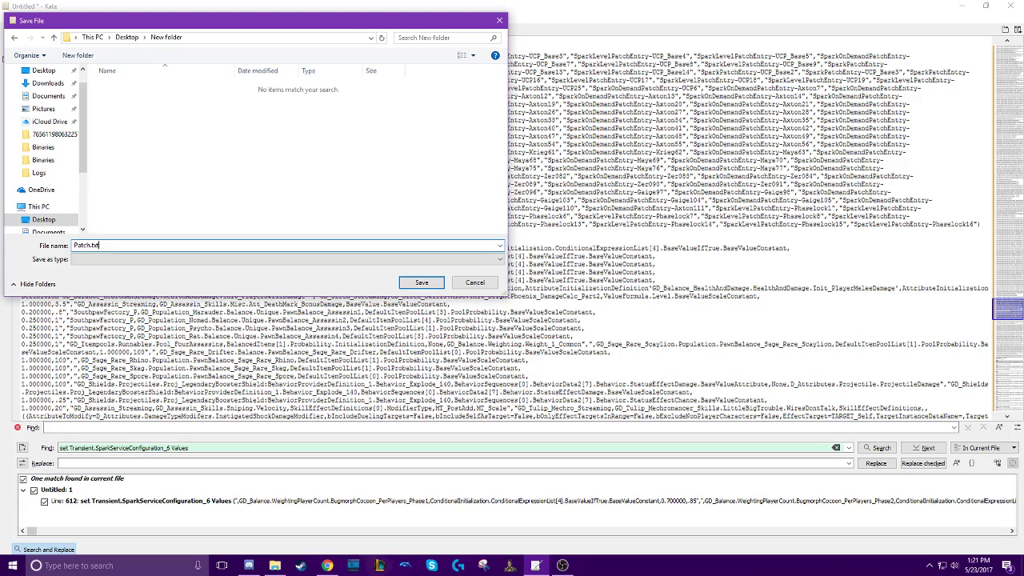
{"action": "left_click", "coordinate": [422, 282]}
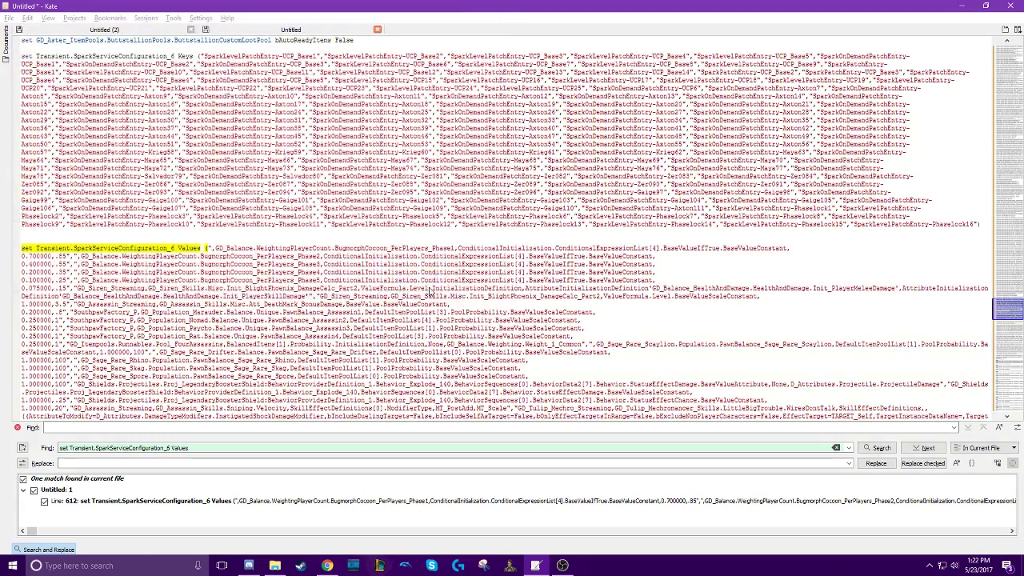